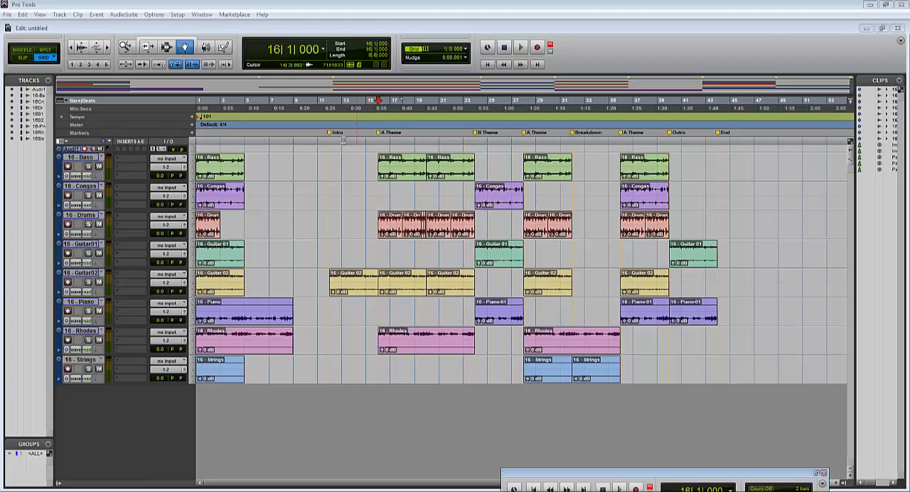
Step: Place the cursor at the Intro marker and create one mono instrument track
{"action": "left_click", "coordinate": [330, 133]}
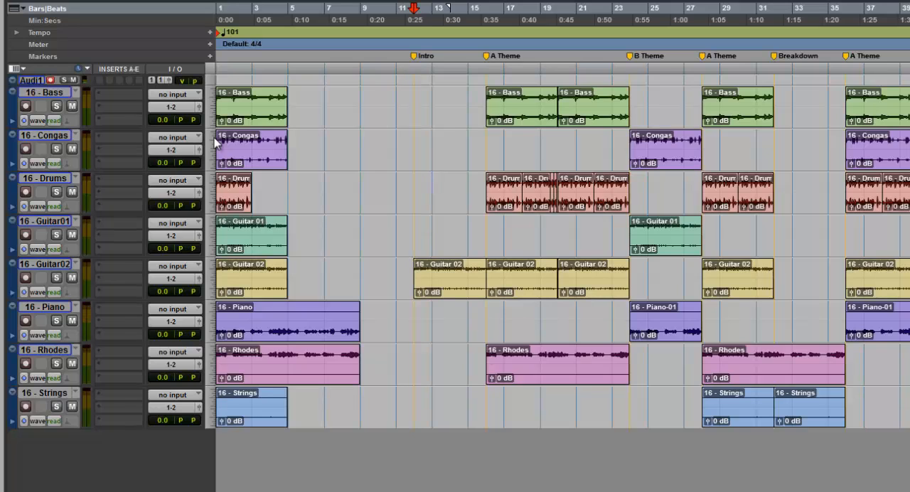
{"action": "key", "text": "ctrl+shift+n"}
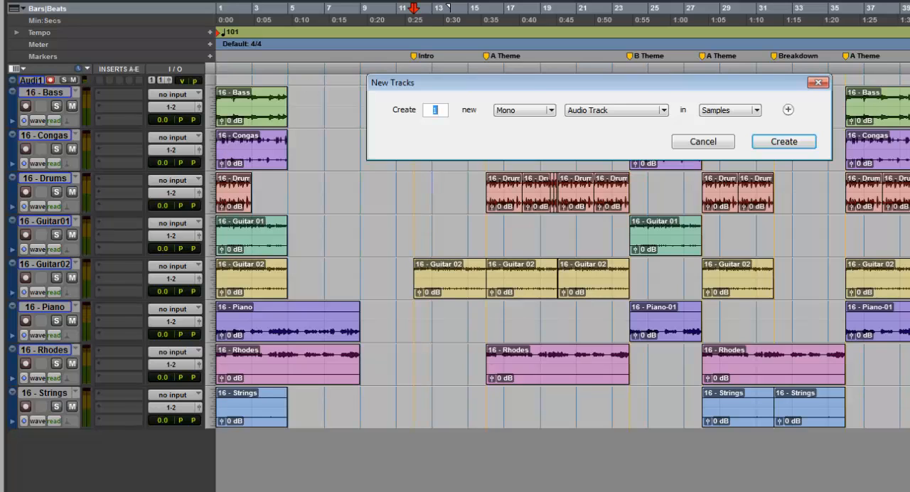
{"action": "left_click", "coordinate": [621, 110]}
{"action": "left_click", "coordinate": [628, 162]}
{"action": "left_click", "coordinate": [767, 141]}
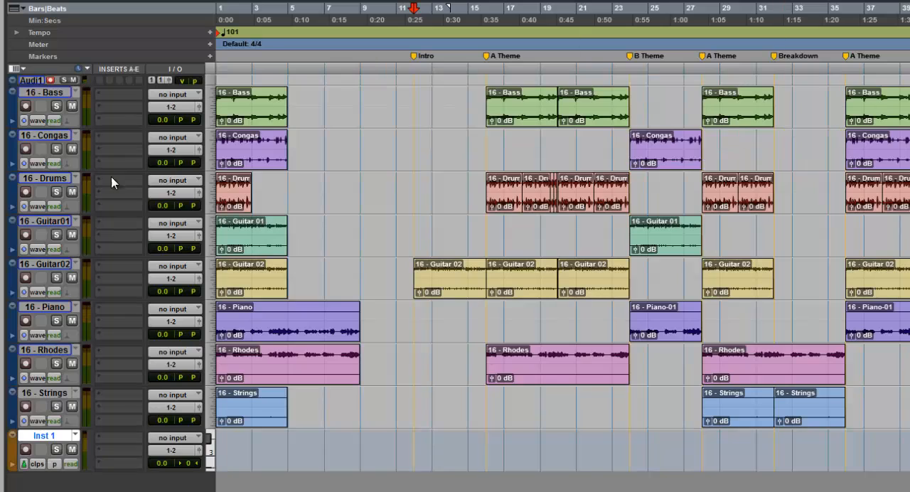
Step: Rename the new instrument track as Drums
{"action": "double_click", "coordinate": [56, 439]}
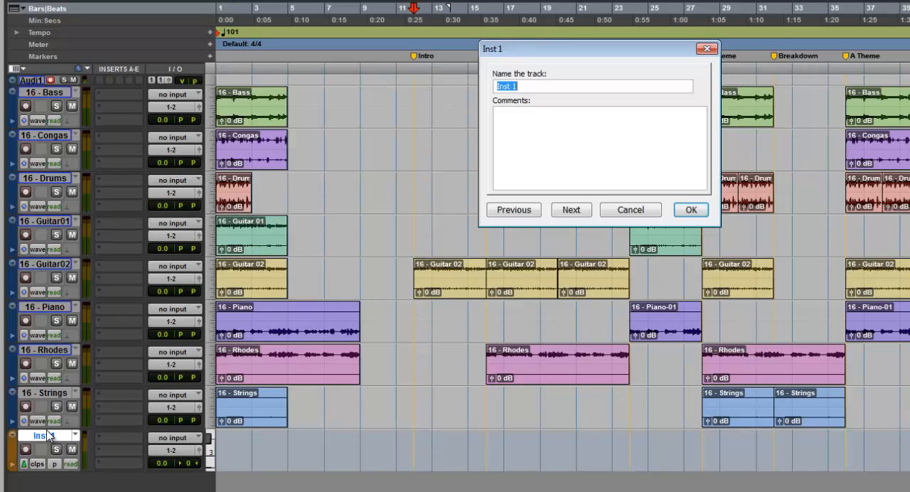
{"action": "type", "text": "Drums"}
{"action": "key", "text": "Return"}
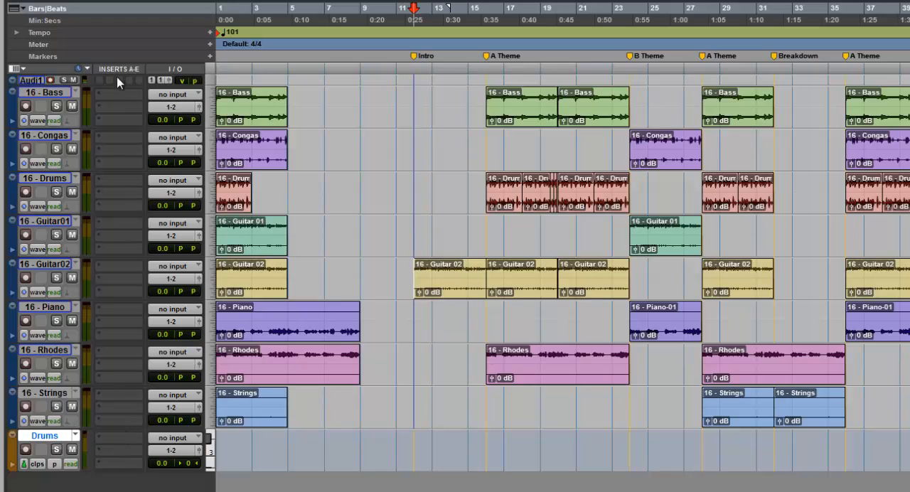
Step: Insert the Xpand2 instrument plug-in on the Drums track and load its preset +05 Nu House
{"action": "left_click", "coordinate": [112, 441]}
{"action": "mouse_move", "coordinate": [119, 456]}
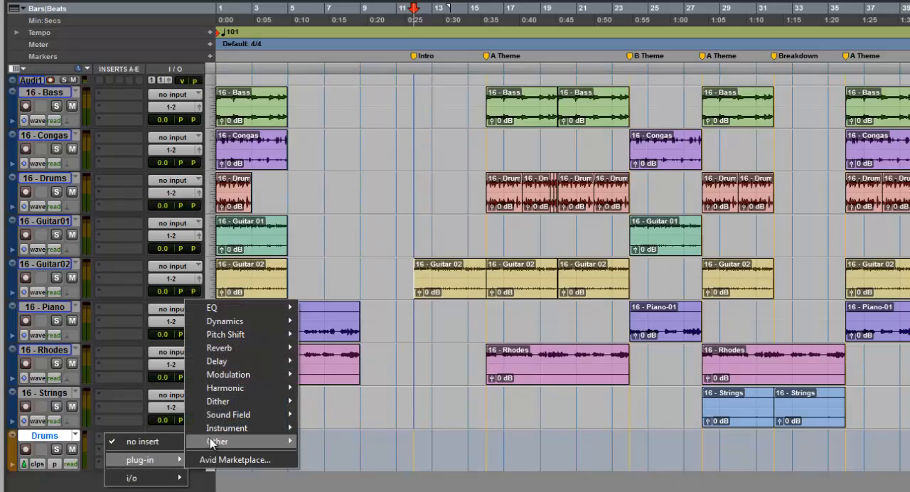
{"action": "mouse_move", "coordinate": [212, 431]}
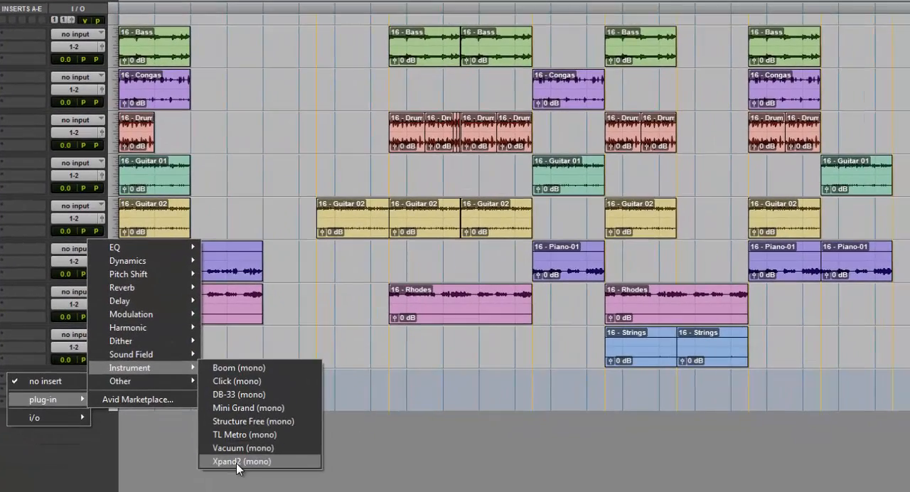
{"action": "left_click", "coordinate": [274, 472]}
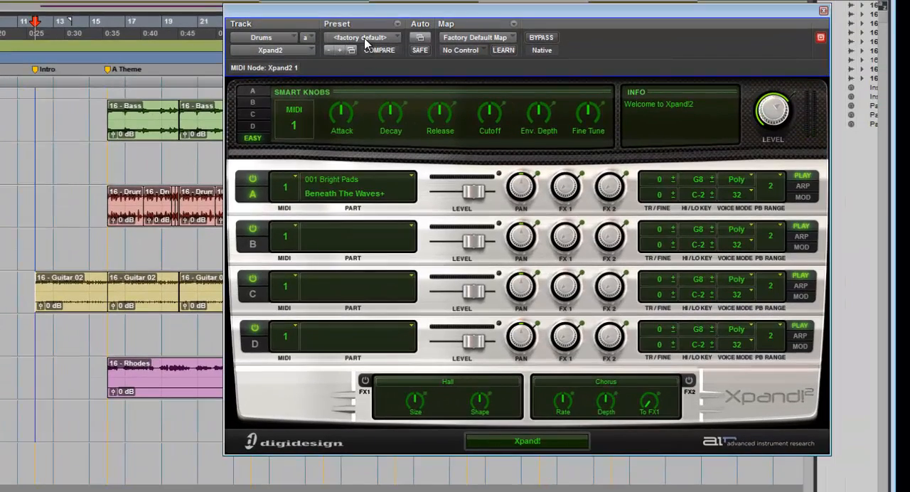
{"action": "left_click", "coordinate": [365, 41]}
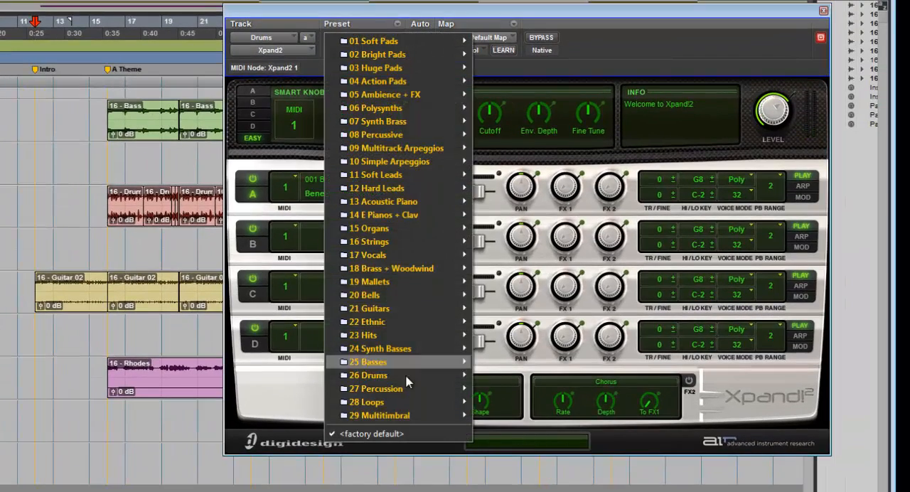
{"action": "mouse_move", "coordinate": [404, 376]}
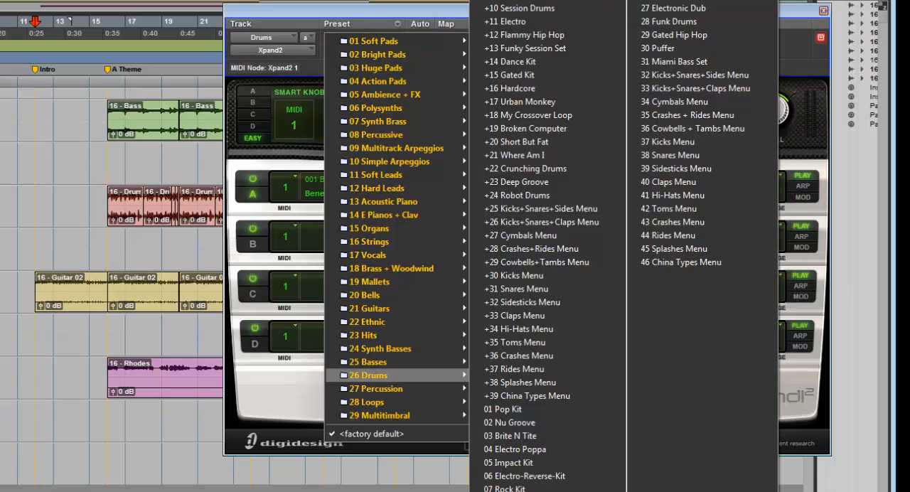
{"action": "left_click", "coordinate": [513, 0]}
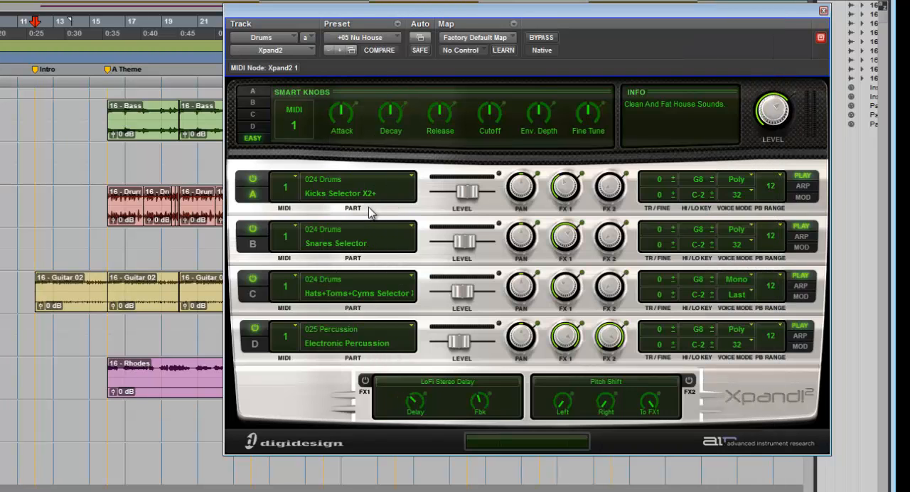
Step: Show the Drums track in the MIDI Editor and place the cursor at the Intro marker, bar 12
{"action": "right_click", "coordinate": [71, 458]}
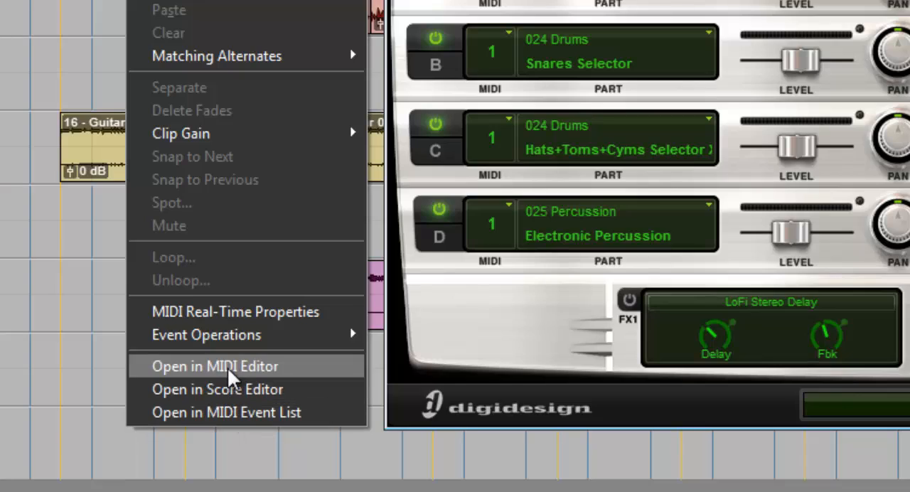
{"action": "left_click", "coordinate": [227, 366]}
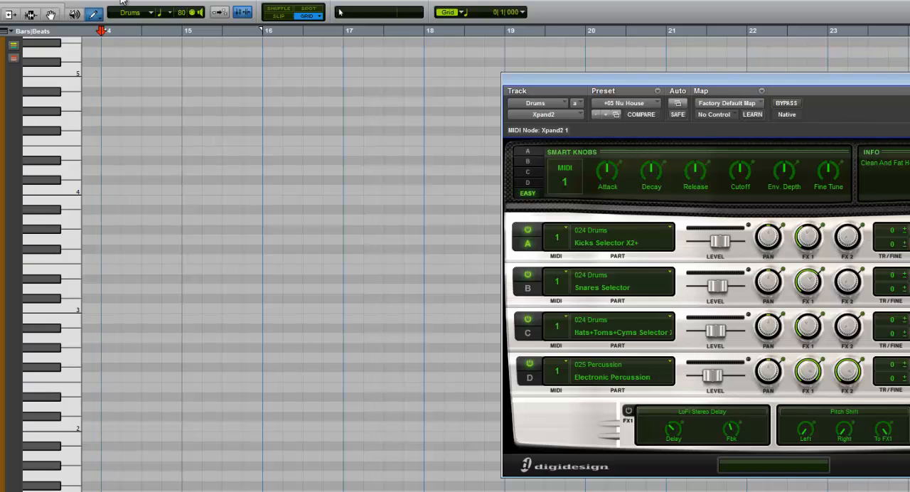
{"action": "left_click_drag", "start_coordinate": [122, 2], "coordinate": [267, 337]}
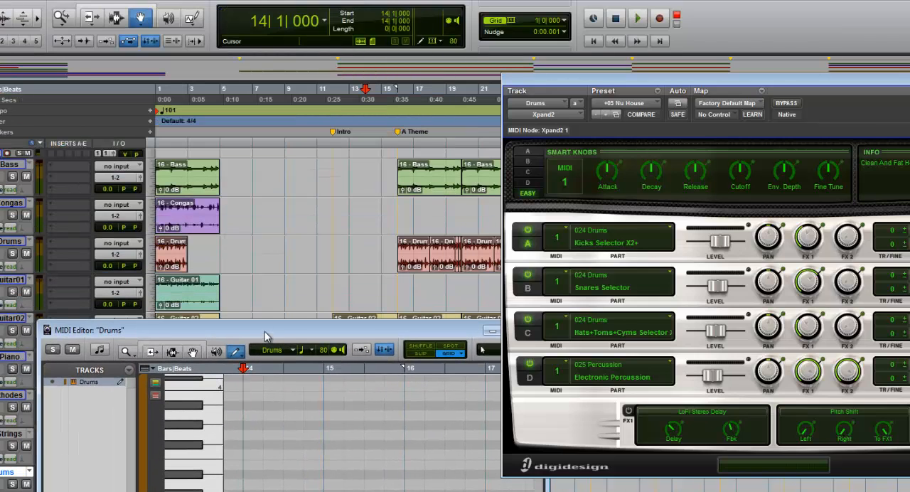
{"action": "left_click", "coordinate": [331, 144]}
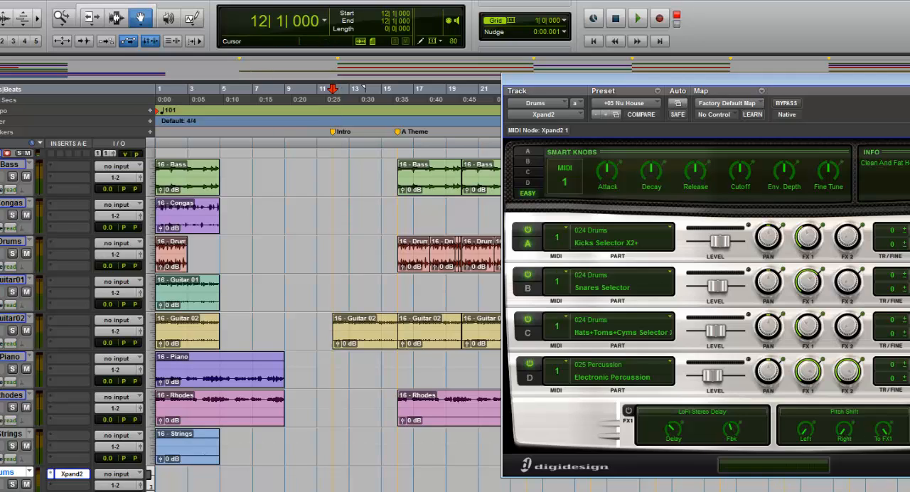
{"action": "key", "text": "super+equal"}
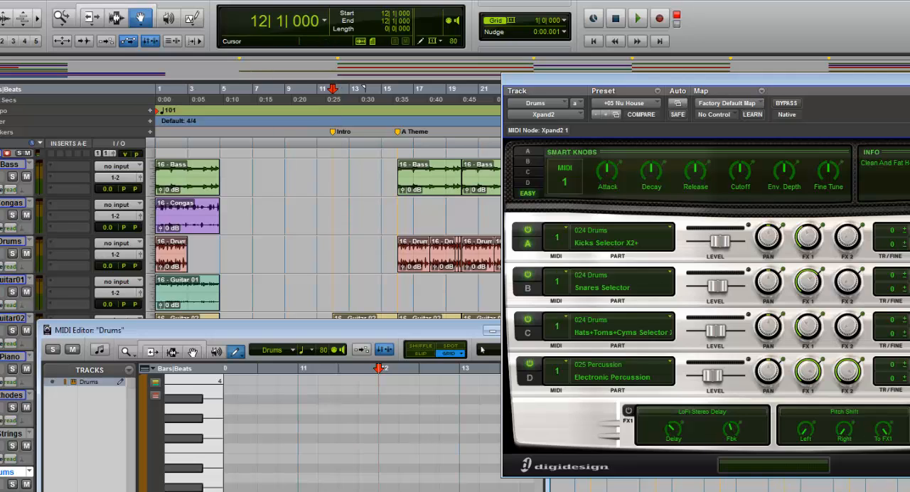
{"action": "double_click", "coordinate": [236, 329]}
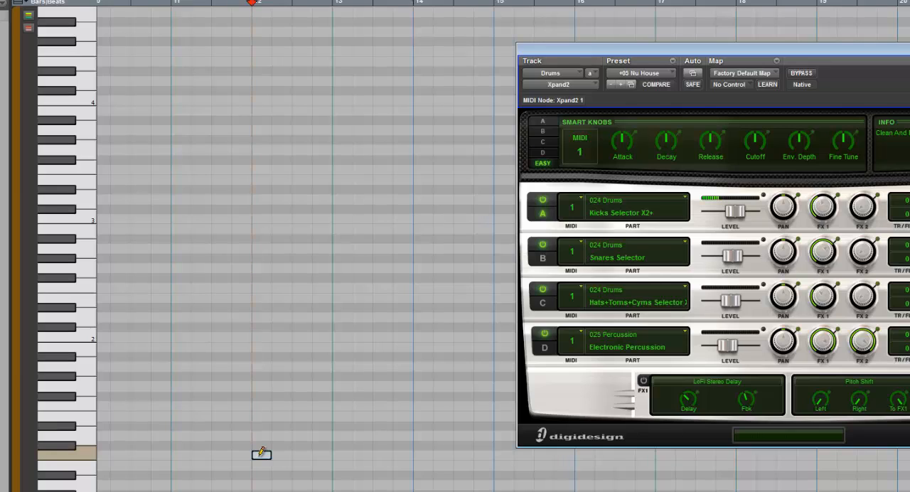
Step: Audition drum sounds by moving a trial note at bar 12 through several pitches, and delete the note
{"action": "mouse_move", "coordinate": [259, 441]}
{"action": "left_mouse_down"}
{"action": "mouse_move", "coordinate": [259, 402]}
{"action": "mouse_move", "coordinate": [259, 422]}
{"action": "left_mouse_up"}
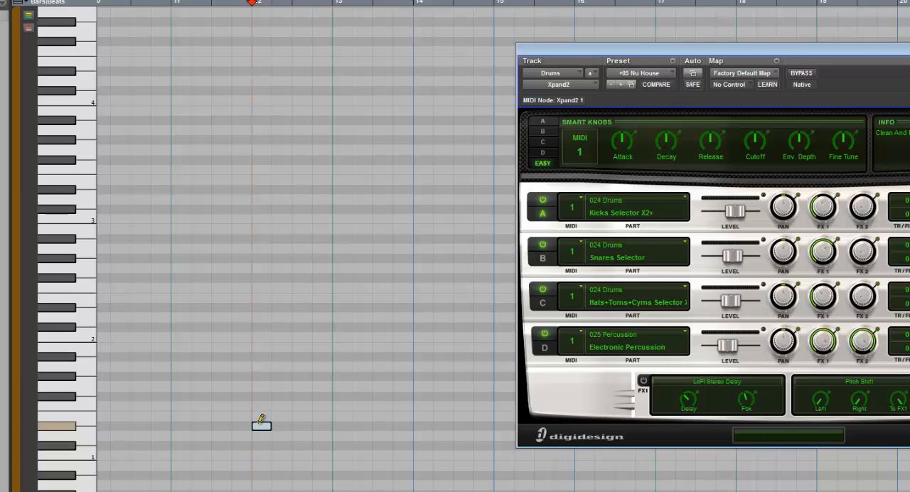
{"action": "mouse_move", "coordinate": [261, 420]}
{"action": "left_mouse_down"}
{"action": "mouse_move", "coordinate": [262, 348]}
{"action": "mouse_move", "coordinate": [257, 354]}
{"action": "left_mouse_up"}
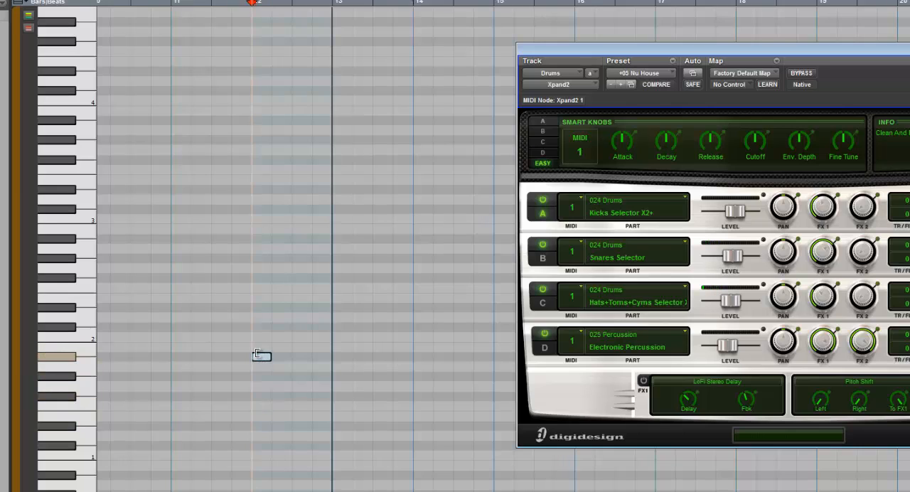
{"action": "key", "text": "Delete"}
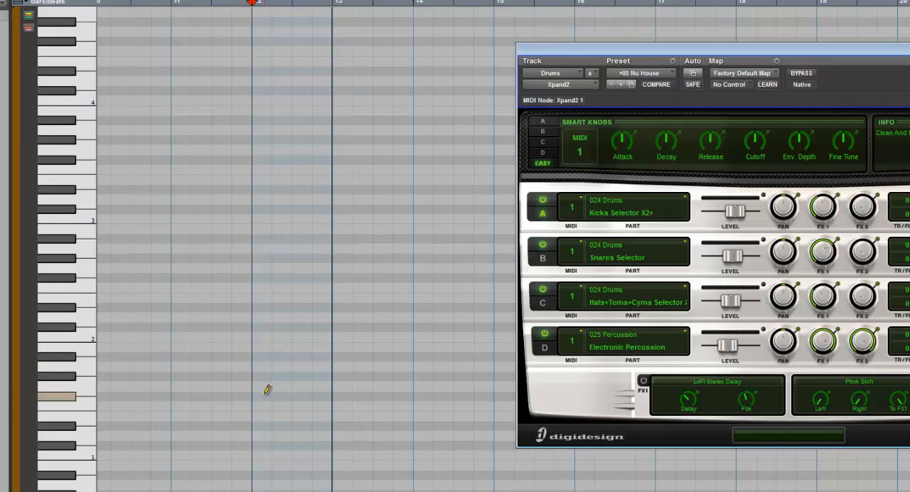
Step: Try four quarter notes on F#1 across bar 12 and delete them
{"action": "mouse_move", "coordinate": [265, 393]}
{"action": "left_mouse_down"}
{"action": "mouse_move", "coordinate": [322, 387]}
{"action": "mouse_move", "coordinate": [327, 369]}
{"action": "left_mouse_up"}
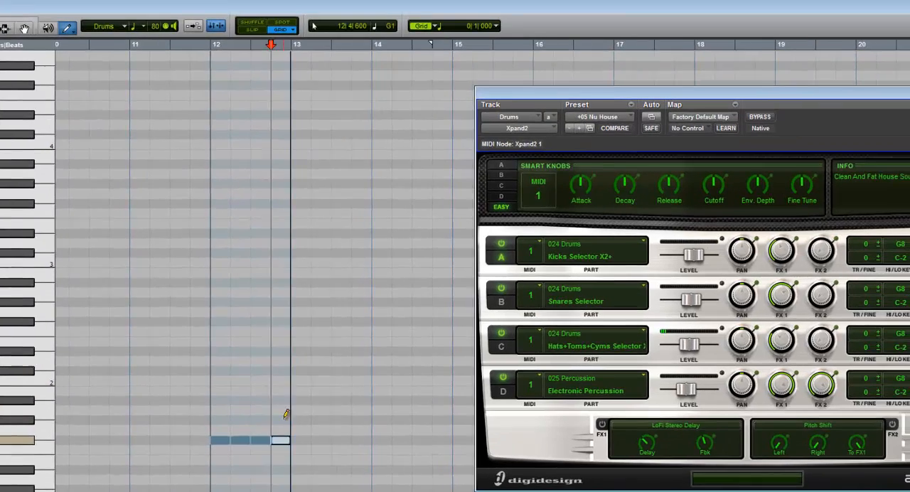
{"action": "left_click", "coordinate": [211, 50]}
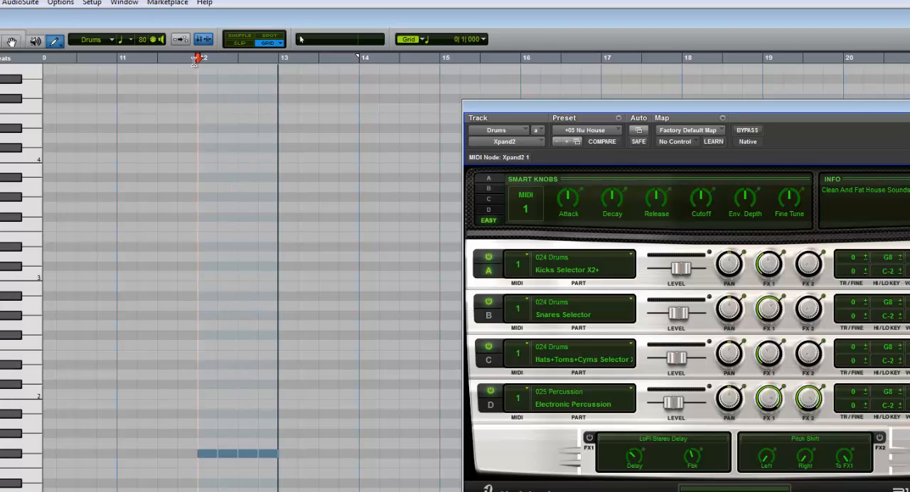
{"action": "left_click", "coordinate": [12, 44]}
{"action": "left_click_drag", "start_coordinate": [301, 437], "coordinate": [208, 461]}
{"action": "key", "text": "Delete"}
Step: Move the Xpand2 window clear of the note area and set the MIDI Editor's grid value to 1/16 note
{"action": "key", "text": "ctrl+bracketright"}
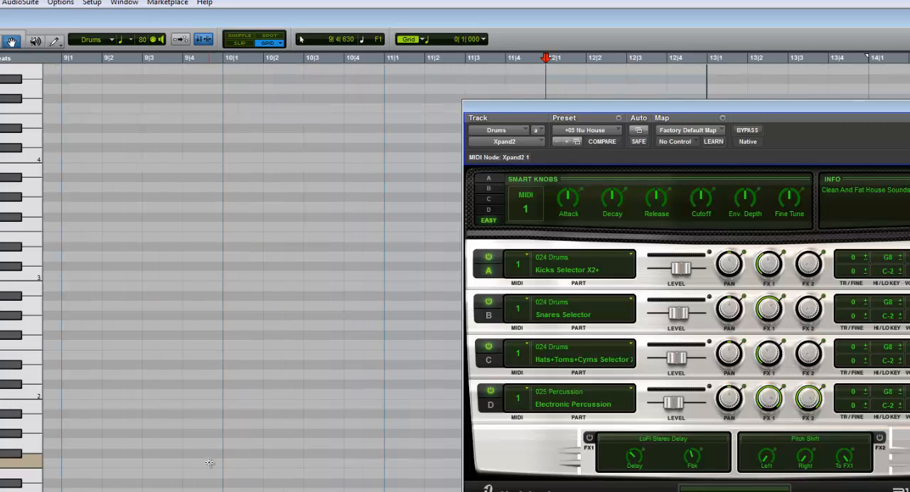
{"action": "left_click_drag", "start_coordinate": [541, 108], "coordinate": [909, 337]}
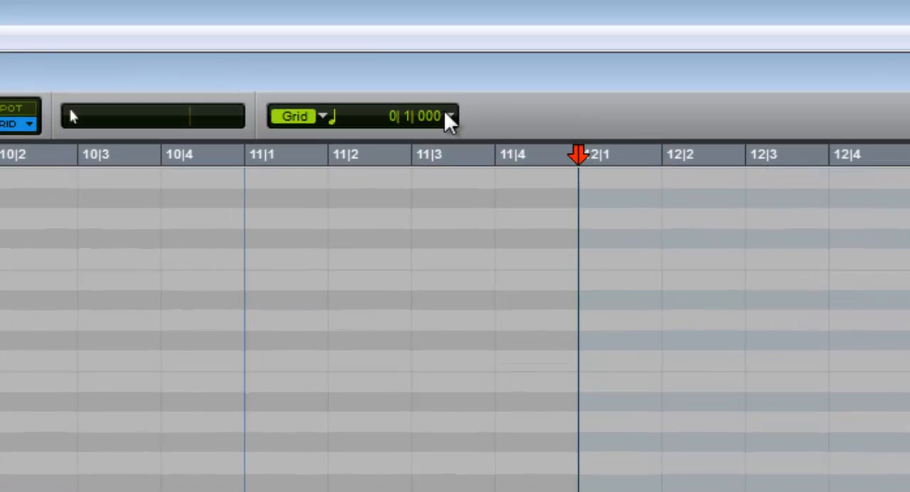
{"action": "left_click", "coordinate": [449, 118]}
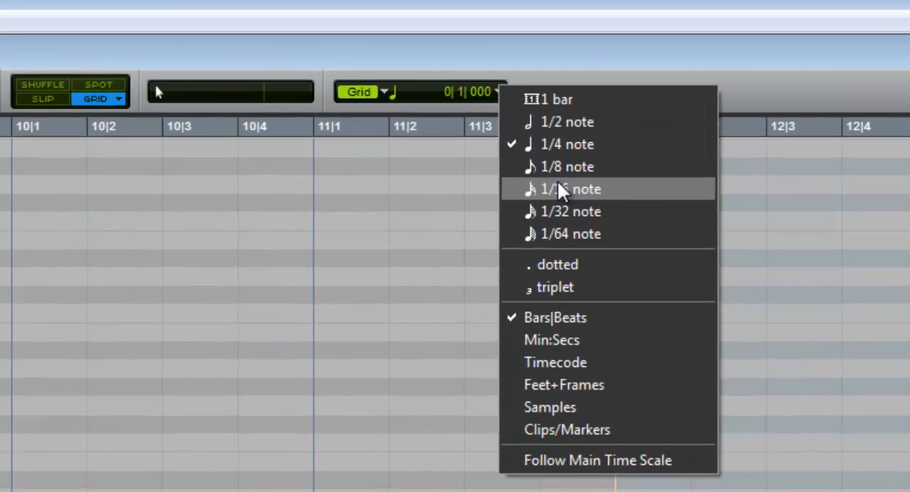
{"action": "left_click", "coordinate": [525, 226]}
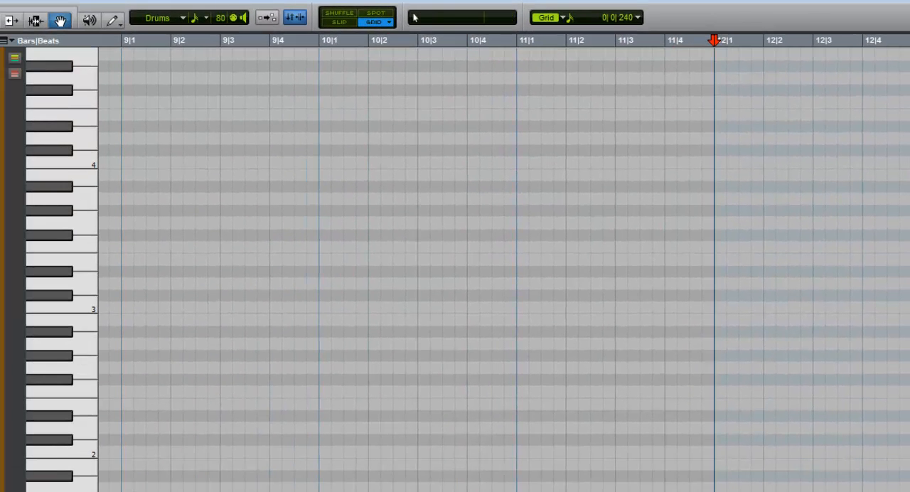
Step: Draw a sixteenth note on F#1 at the start of bar 12 and A#1 notes on the bar's four off-beats
{"action": "scroll", "coordinate": [504, 270], "scroll_direction": "right", "scroll_amount": 3}
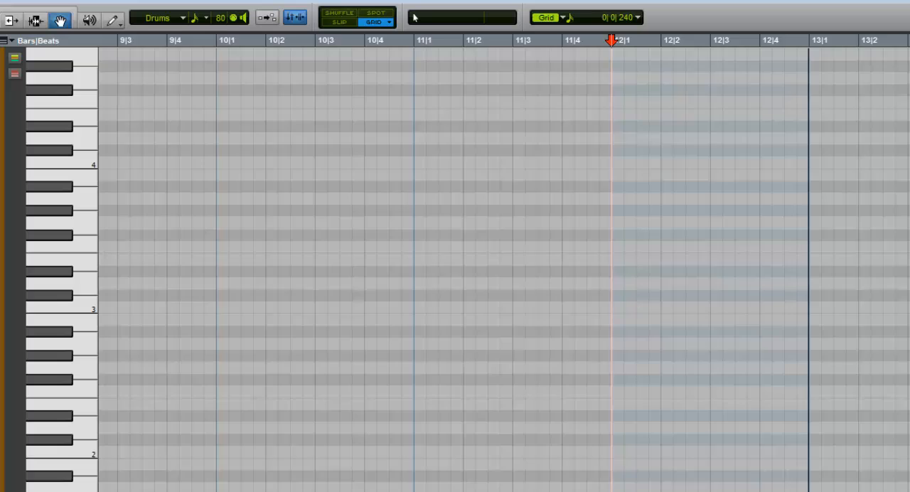
{"action": "left_click", "coordinate": [118, 20]}
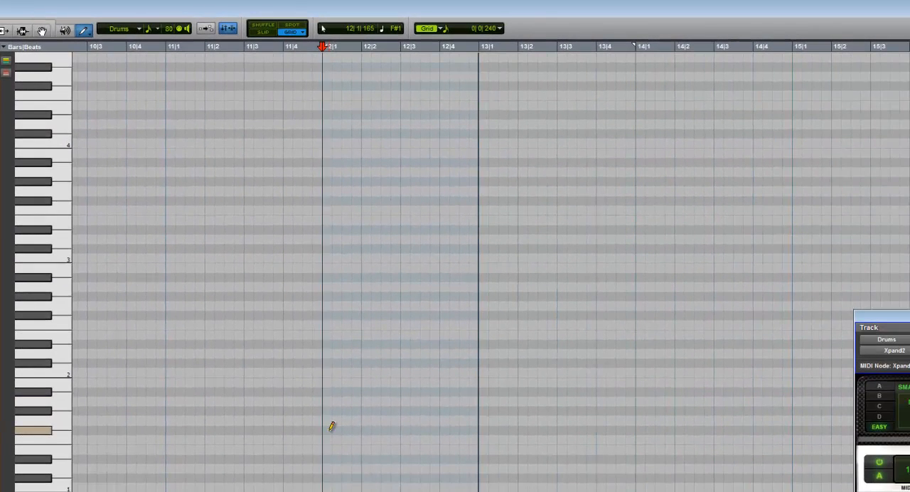
{"action": "left_click", "coordinate": [329, 429]}
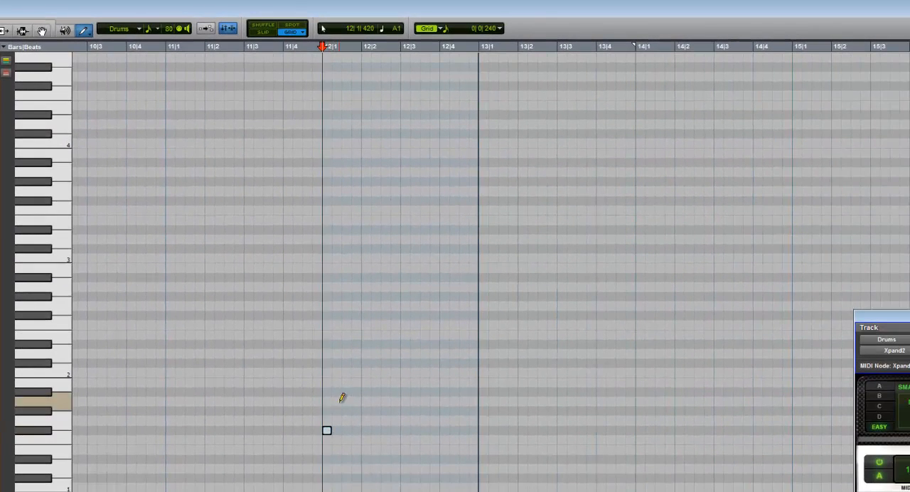
{"action": "left_click", "coordinate": [386, 391]}
{"action": "left_click", "coordinate": [424, 392]}
{"action": "left_click", "coordinate": [463, 391]}
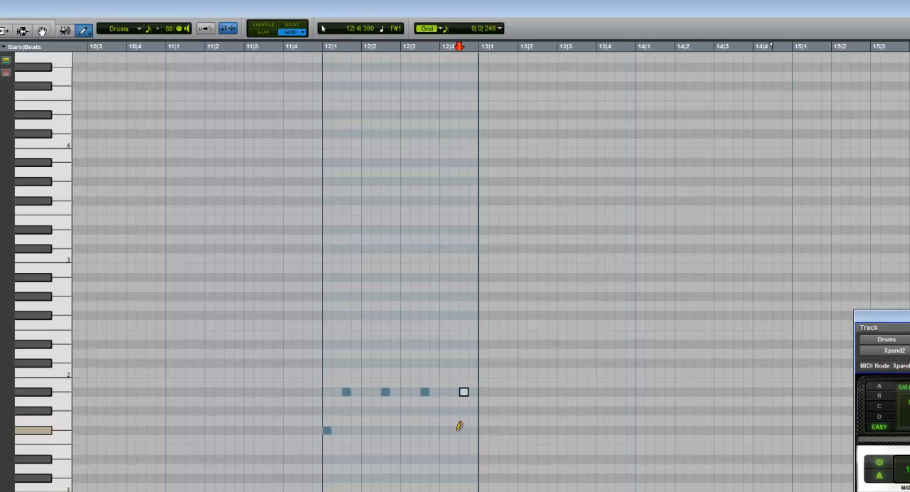
Step: Add seven more sixteenth notes on F#1 across bar 12 to form a syncopated pattern around the A#1 hits
{"action": "left_click", "coordinate": [455, 430]}
{"action": "left_click", "coordinate": [473, 430]}
{"action": "left_click", "coordinate": [434, 430]}
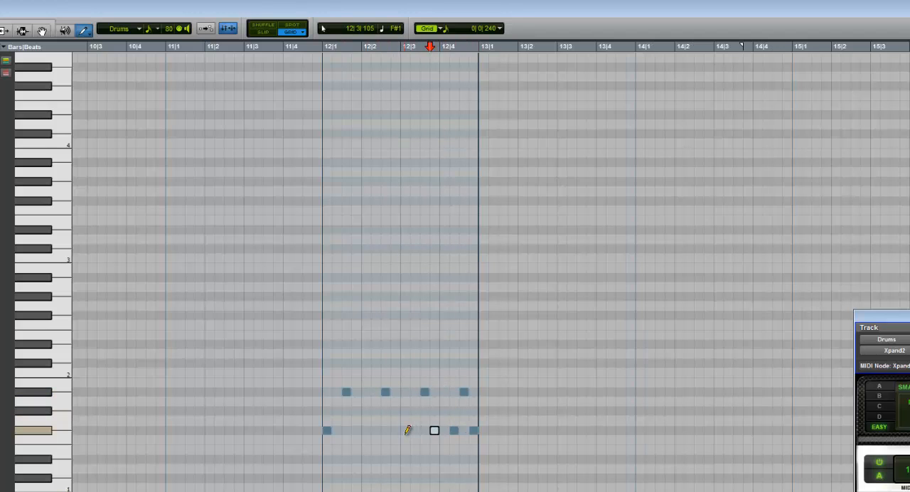
{"action": "left_click", "coordinate": [404, 430]}
{"action": "left_click", "coordinate": [376, 430]}
{"action": "left_click", "coordinate": [356, 429]}
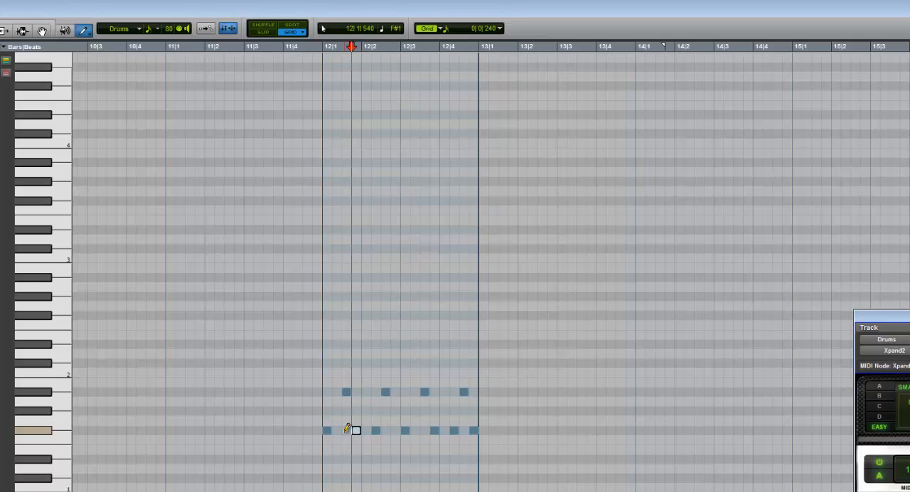
{"action": "left_click", "coordinate": [337, 430]}
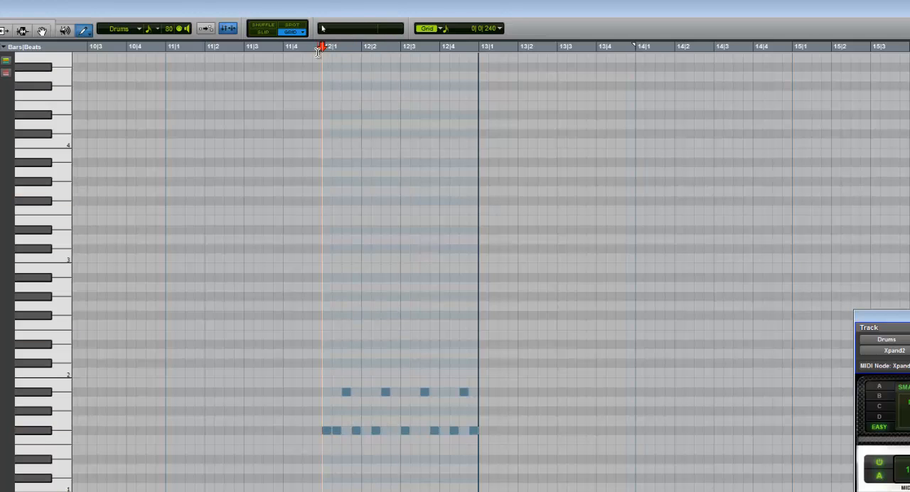
Step: Continue the syncopated pattern through bar 13 with A#1 sixteenth notes on the four off-beats and eight F#1 notes around them
{"action": "left_click", "coordinate": [493, 429]}
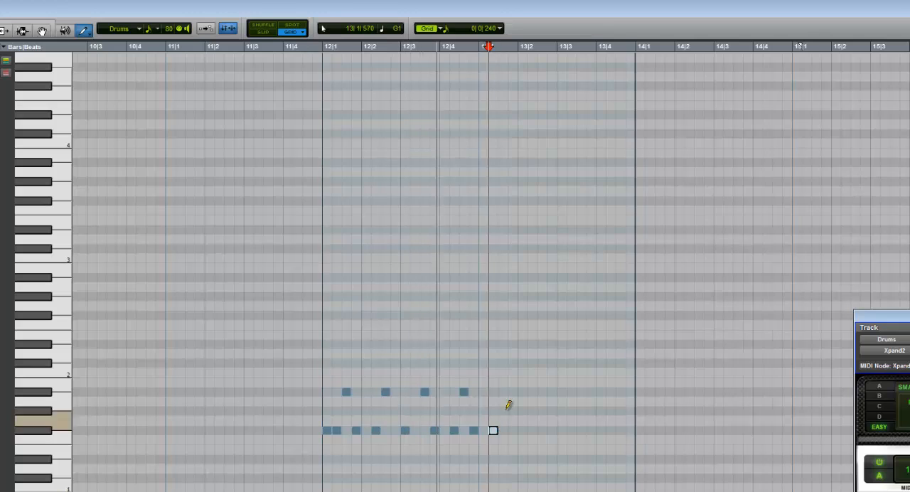
{"action": "left_click", "coordinate": [503, 392]}
{"action": "left_click", "coordinate": [512, 430]}
{"action": "left_click", "coordinate": [522, 430]}
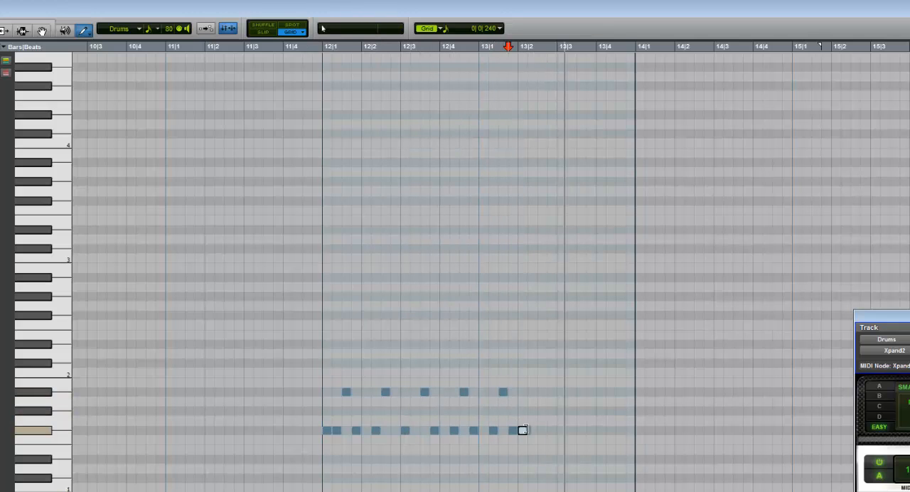
{"action": "left_click", "coordinate": [542, 391]}
{"action": "left_click", "coordinate": [552, 429]}
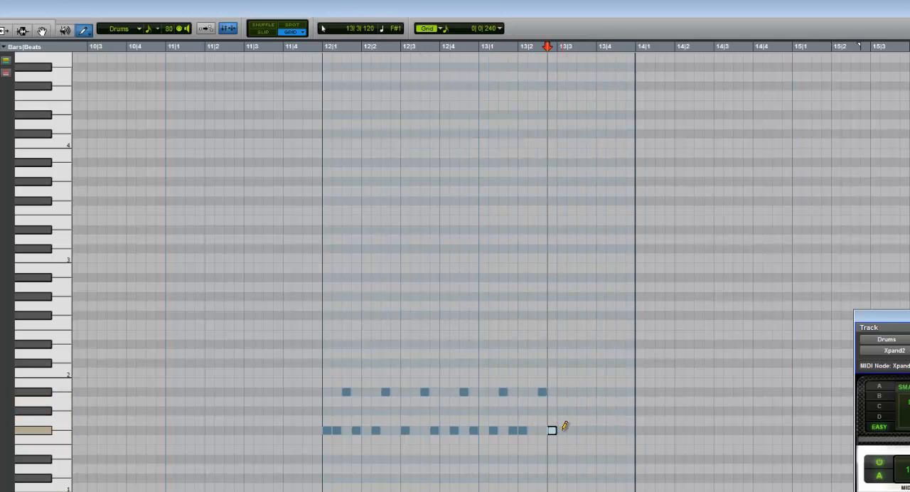
{"action": "left_click", "coordinate": [561, 430]}
{"action": "left_click", "coordinate": [581, 391]}
{"action": "left_click", "coordinate": [591, 430]}
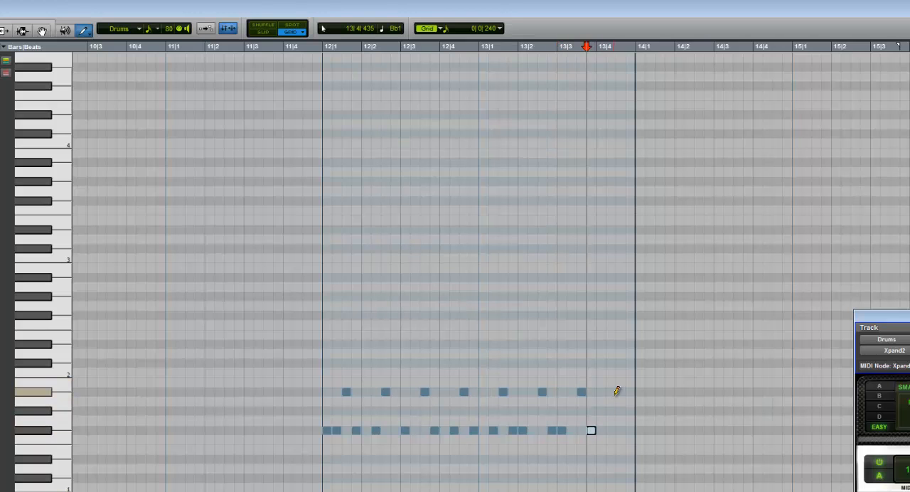
{"action": "left_click", "coordinate": [620, 392]}
{"action": "left_click", "coordinate": [629, 430]}
{"action": "left_click", "coordinate": [610, 430]}
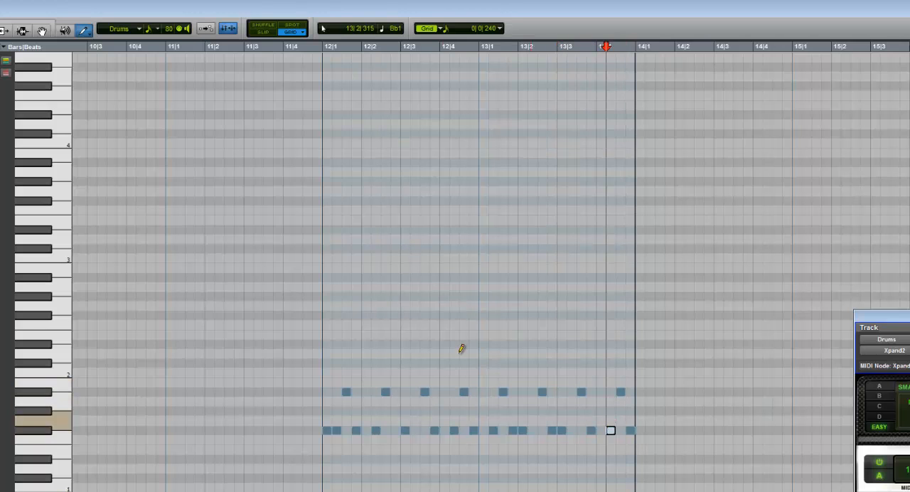
Step: Draw the pattern in bar 14 with A#1 sixteenth notes on the four off-beats and syncopated F#1 notes between them
{"action": "left_click", "coordinate": [659, 392]}
{"action": "left_click", "coordinate": [668, 429]}
{"action": "left_click", "coordinate": [678, 430]}
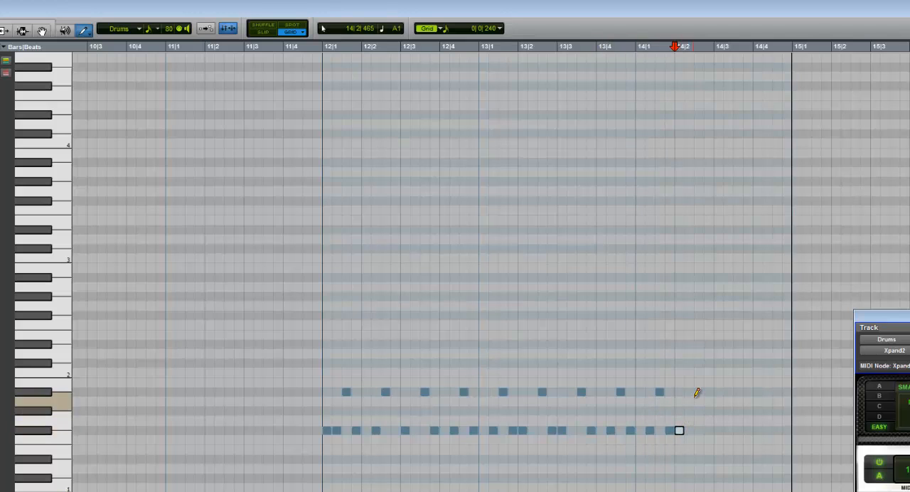
{"action": "left_click", "coordinate": [698, 391]}
{"action": "left_click", "coordinate": [708, 429]}
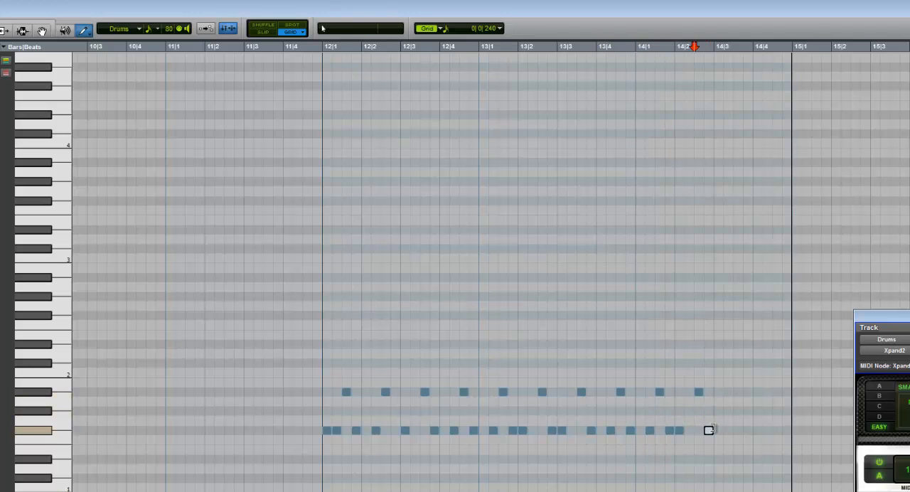
{"action": "left_click", "coordinate": [737, 392]}
{"action": "left_click", "coordinate": [757, 430]}
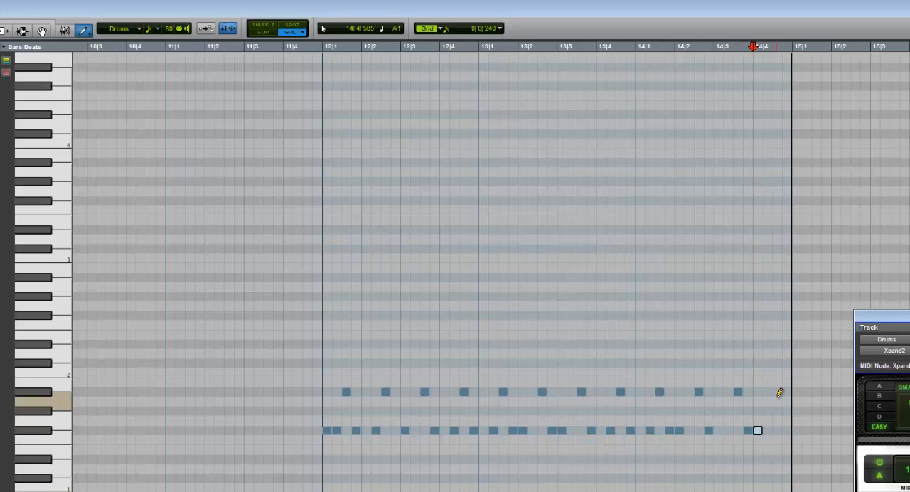
{"action": "left_click", "coordinate": [777, 392]}
{"action": "left_click", "coordinate": [786, 429]}
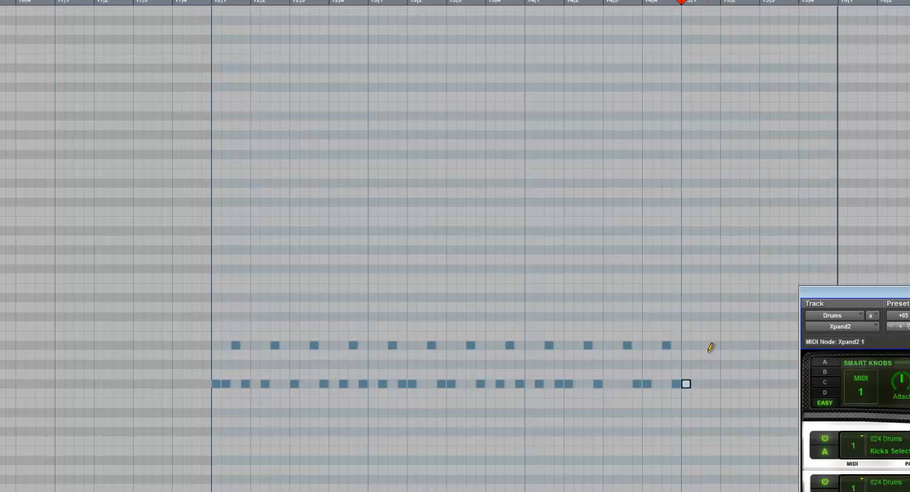
Step: Fill bar 15 with F#1 and A#1 sixteenth notes, with an extra A#1 on beat 4, and add an F#1 just after bar 14's third beat
{"action": "left_click", "coordinate": [707, 346]}
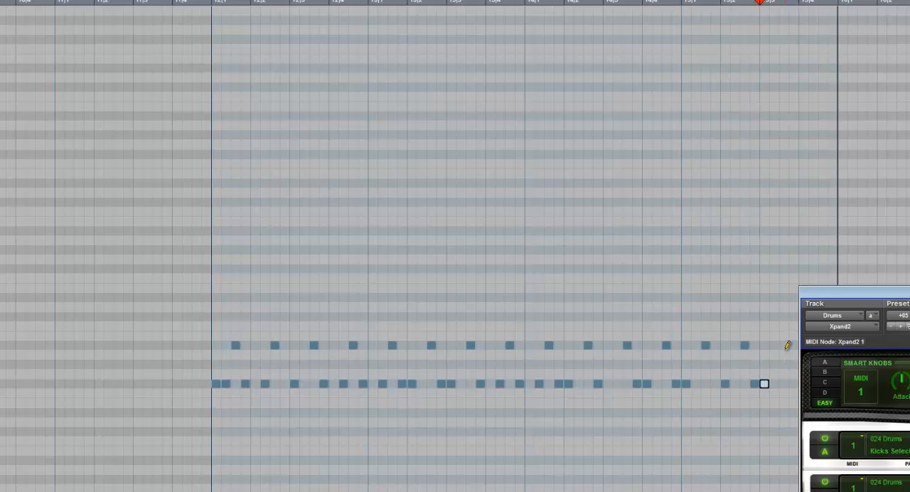
{"action": "left_click", "coordinate": [794, 384]}
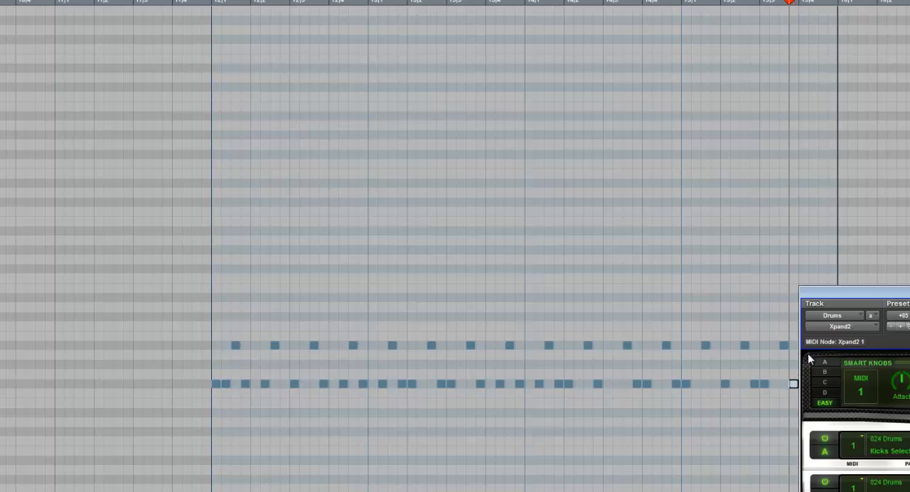
{"action": "left_click_drag", "start_coordinate": [813, 295], "coordinate": [909, 305]}
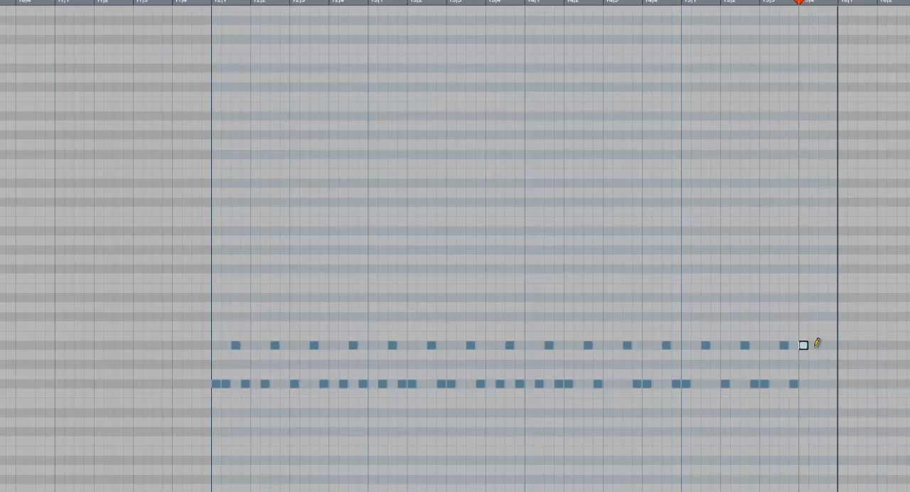
{"action": "left_click", "coordinate": [834, 384]}
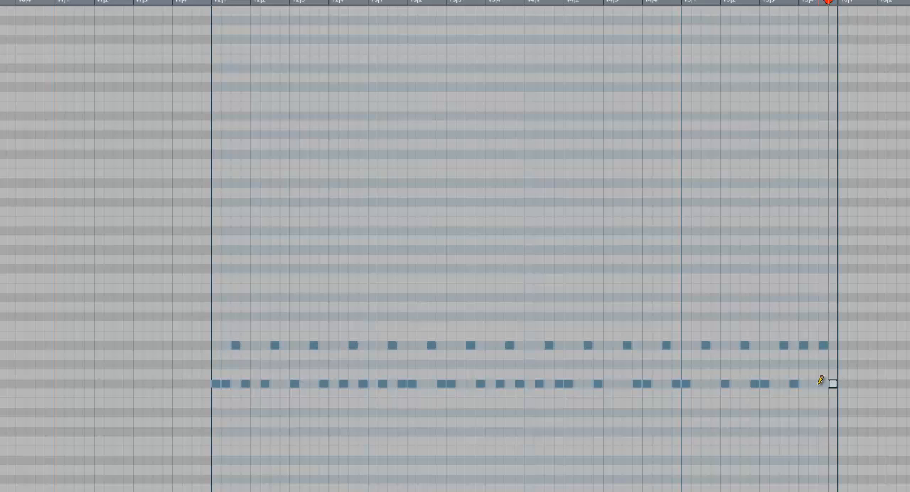
{"action": "left_click", "coordinate": [621, 383]}
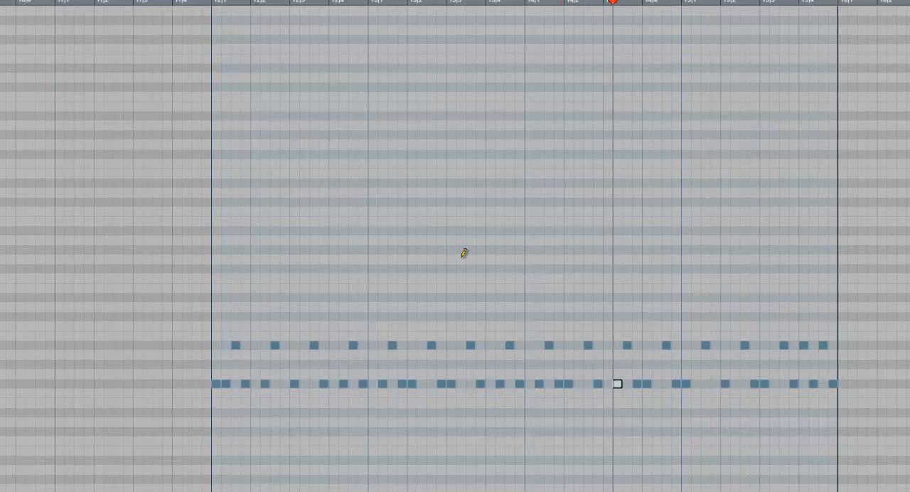
Step: Play the pattern from bar 12, select all notes in bars 12 to 15 and duplicate them into bars 16 to 19
{"action": "left_click", "coordinate": [209, 3]}
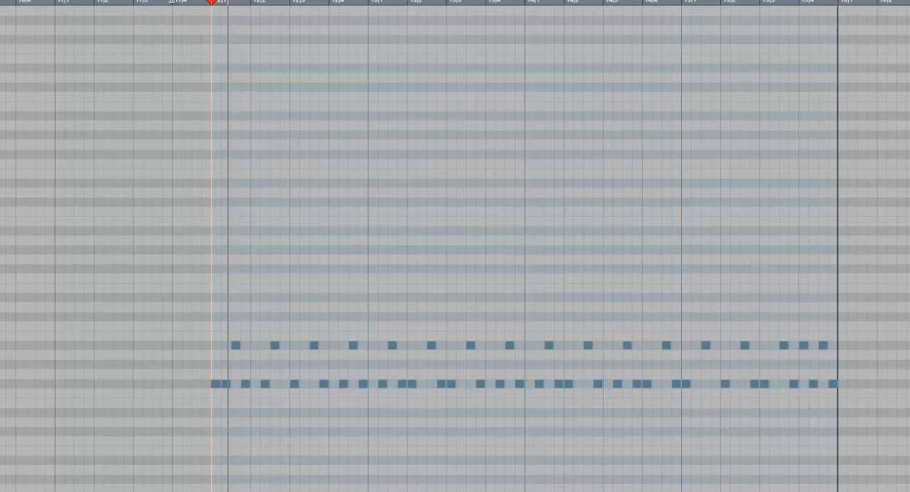
{"action": "key", "text": "g"}
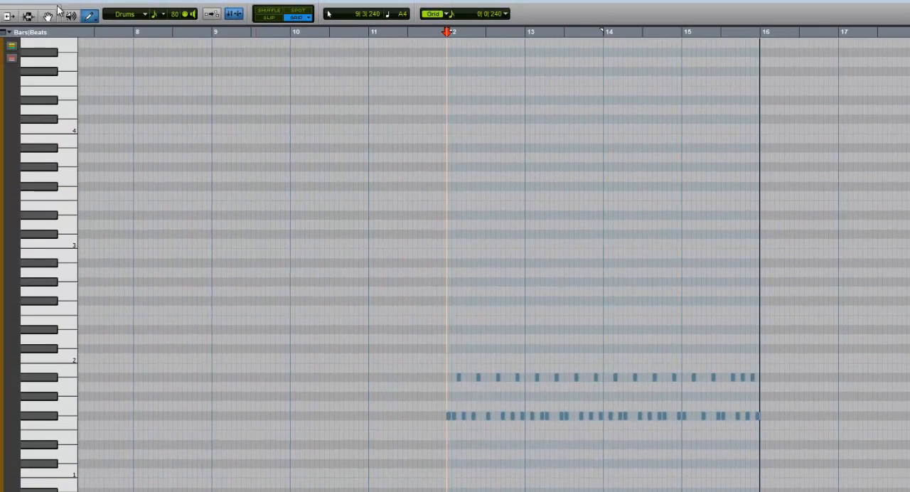
{"action": "left_click", "coordinate": [28, 16]}
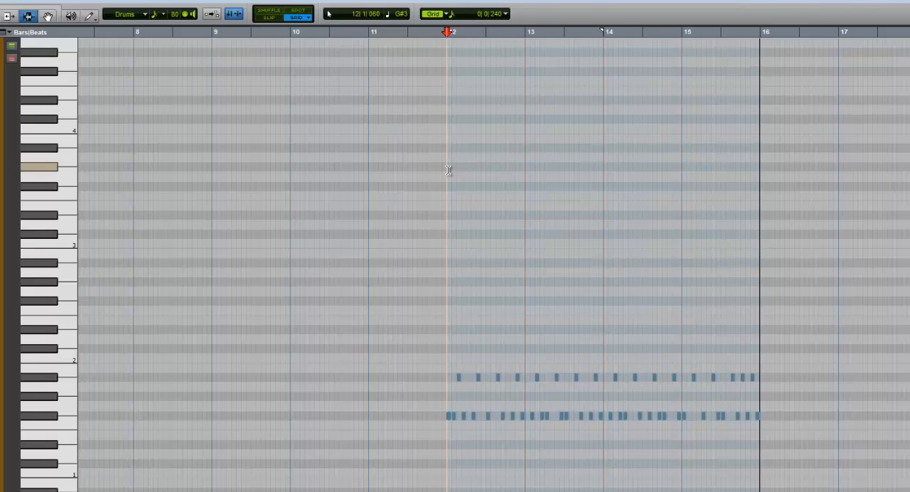
{"action": "left_click_drag", "start_coordinate": [447, 170], "coordinate": [757, 180]}
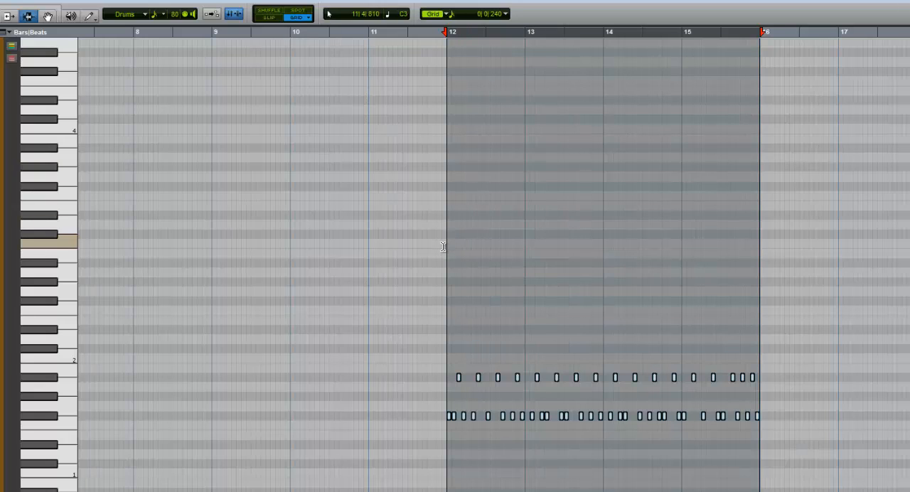
{"action": "key", "text": "ctrl+d"}
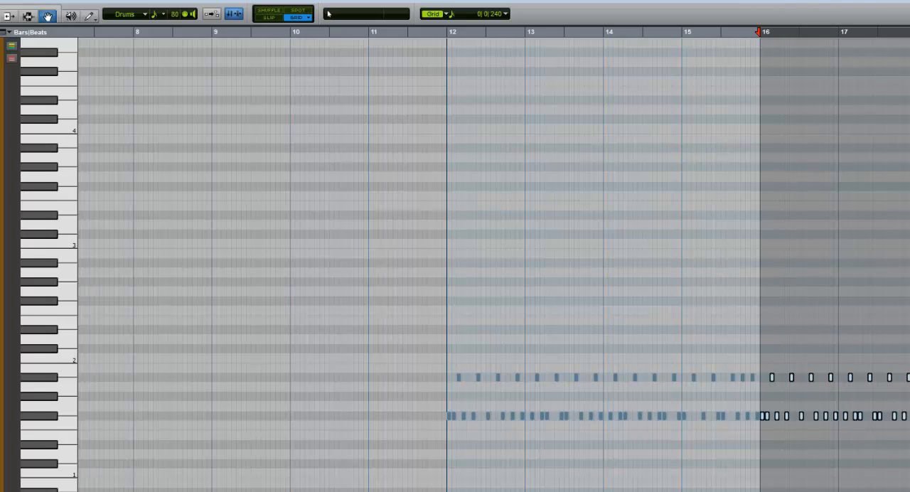
Step: Copy the selected four-bar pattern from bars 16 to 19 into bars 20 to 23
{"action": "scroll", "coordinate": [493, 264], "scroll_direction": "right", "scroll_amount": 8}
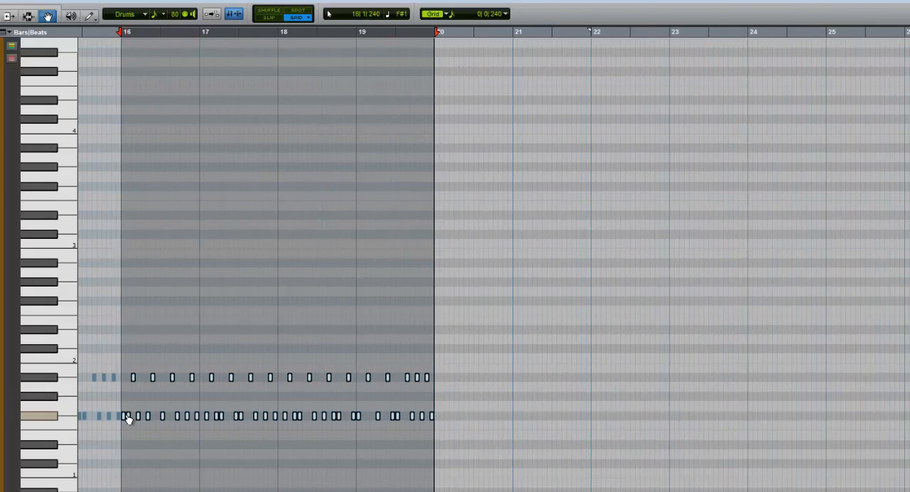
{"action": "left_click_drag", "start_coordinate": [127, 418], "coordinate": [441, 419]}
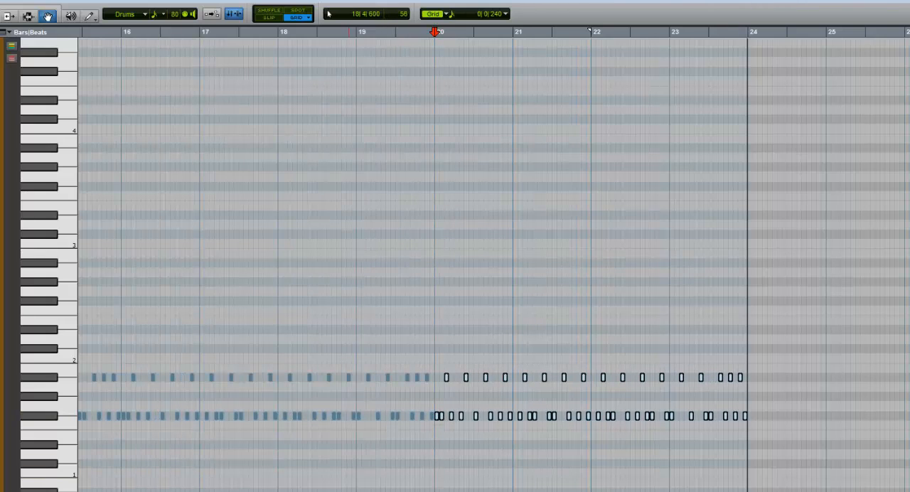
{"action": "scroll", "coordinate": [501, 66], "scroll_direction": "left", "scroll_amount": 10}
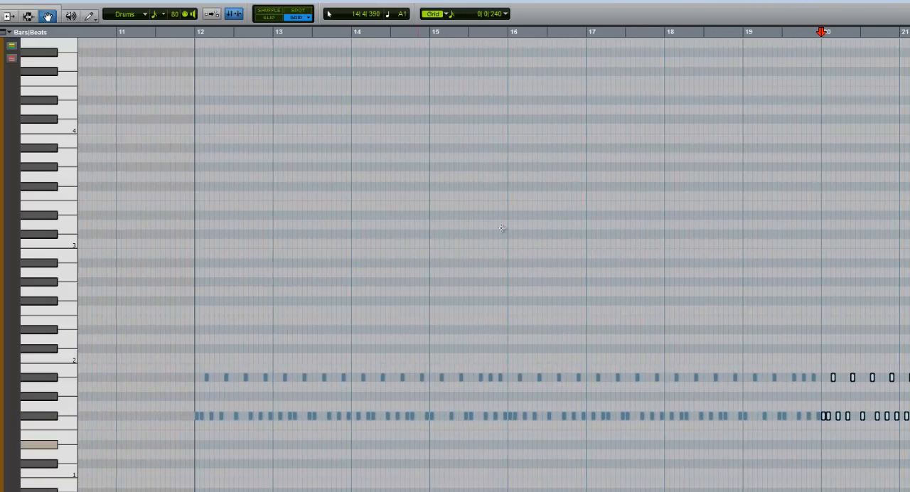
Step: Clear the MIDI Editor out of the way and audition the original audio Drums track in solo from bar 16, ending with solo off
{"action": "left_click", "coordinate": [509, 37]}
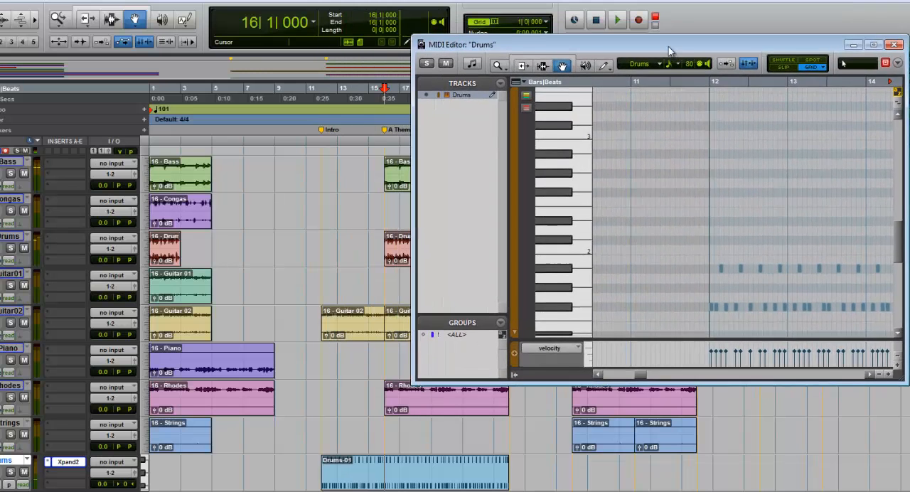
{"action": "left_click_drag", "start_coordinate": [668, 50], "coordinate": [768, 32]}
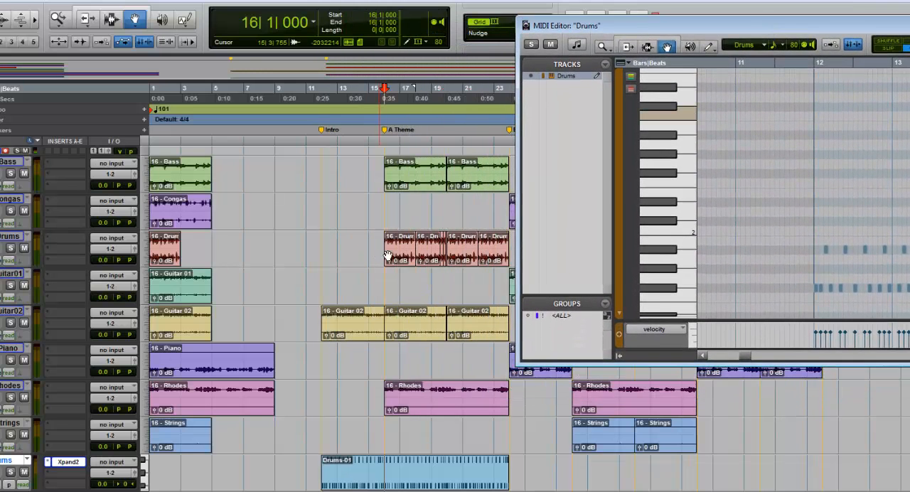
{"action": "left_click", "coordinate": [400, 254]}
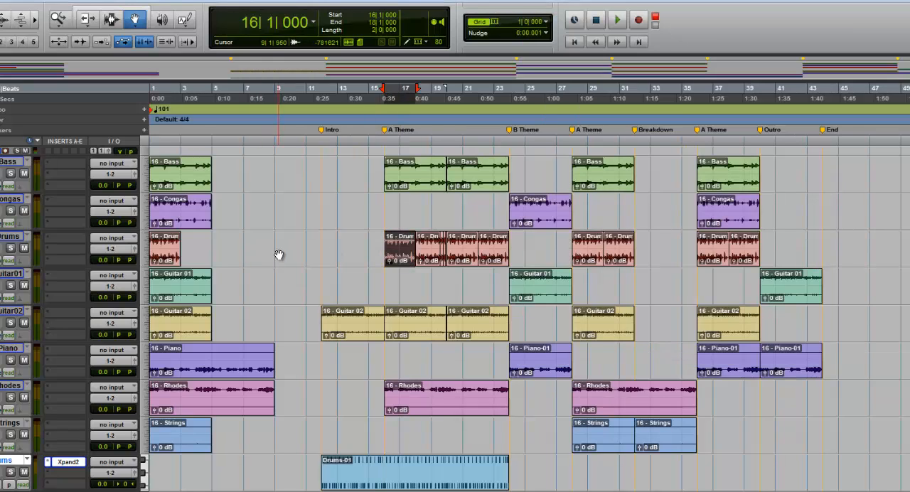
{"action": "left_click", "coordinate": [12, 248]}
{"action": "key", "text": "space"}
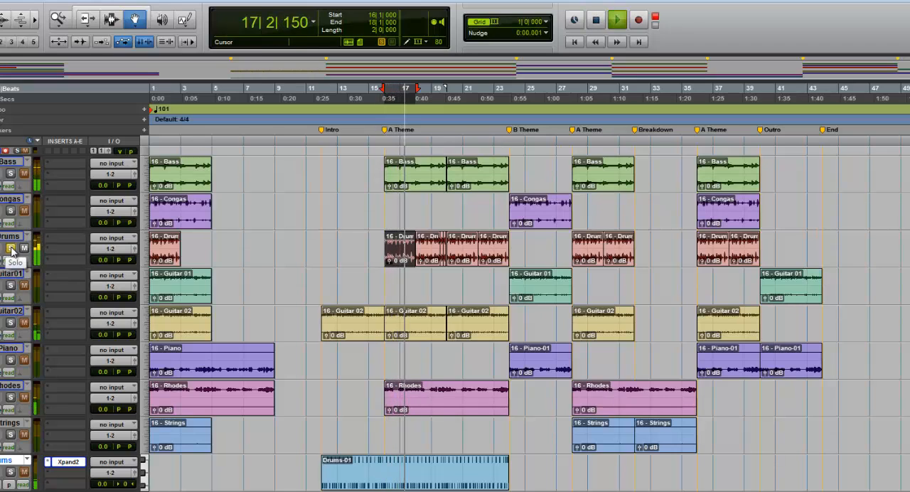
{"action": "key", "text": "space"}
{"action": "left_click", "coordinate": [11, 248]}
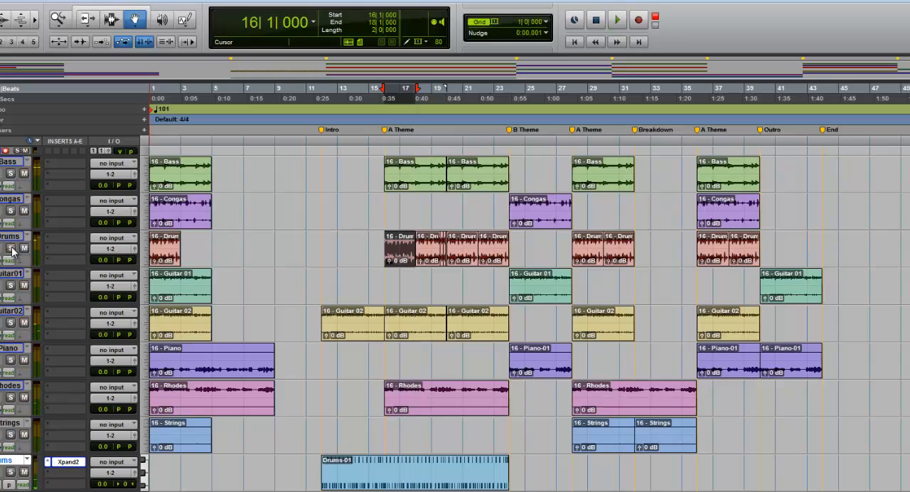
Step: Solo the Xpand2 drum track and play it from bar 16 to compare its groove
{"action": "left_click", "coordinate": [385, 144]}
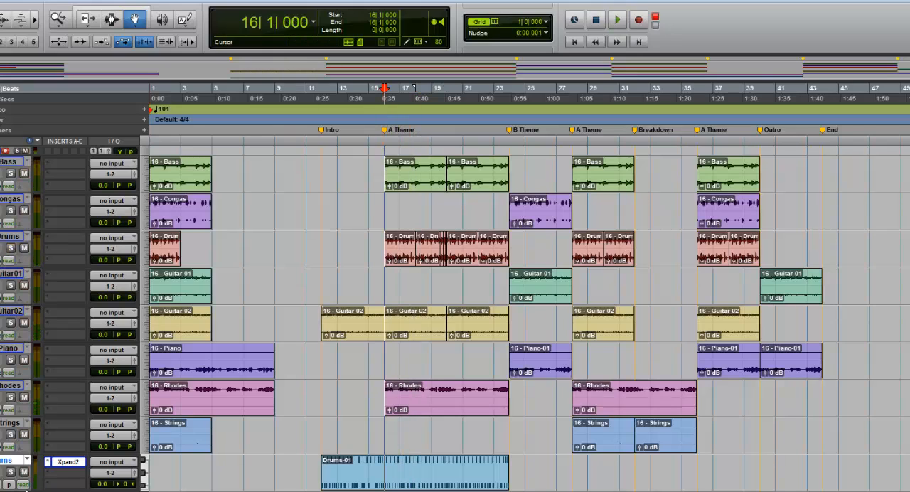
{"action": "left_click", "coordinate": [10, 473]}
{"action": "key", "text": "space"}
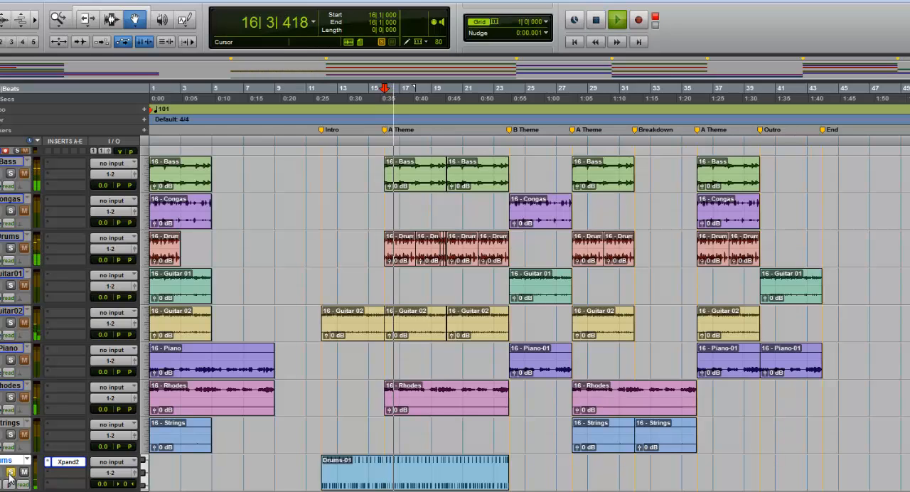
{"action": "key", "text": "space"}
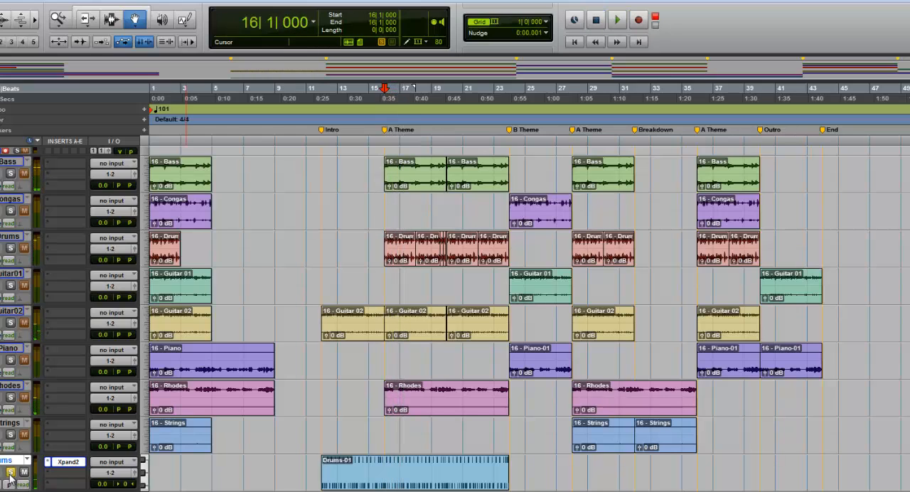
Step: Quantize all notes of the Drums-01 clip to a 1/16 note grid with 100% swing
{"action": "left_click", "coordinate": [359, 472]}
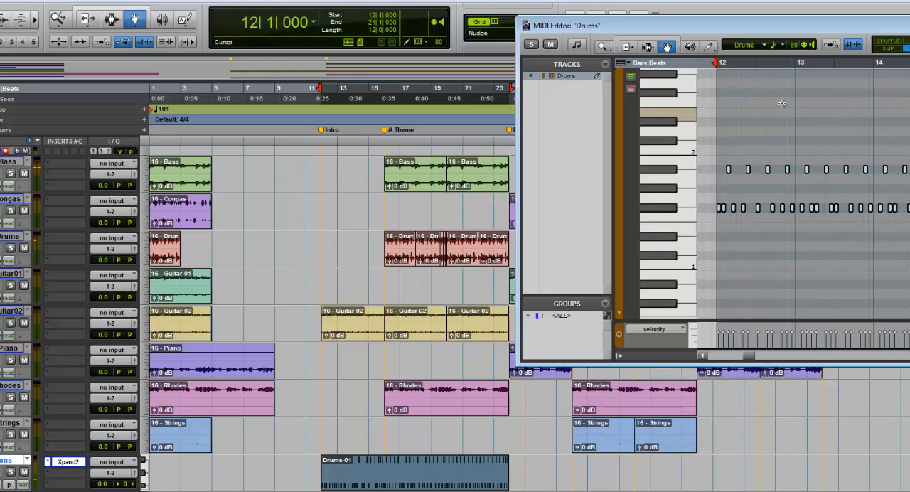
{"action": "double_click", "coordinate": [757, 30]}
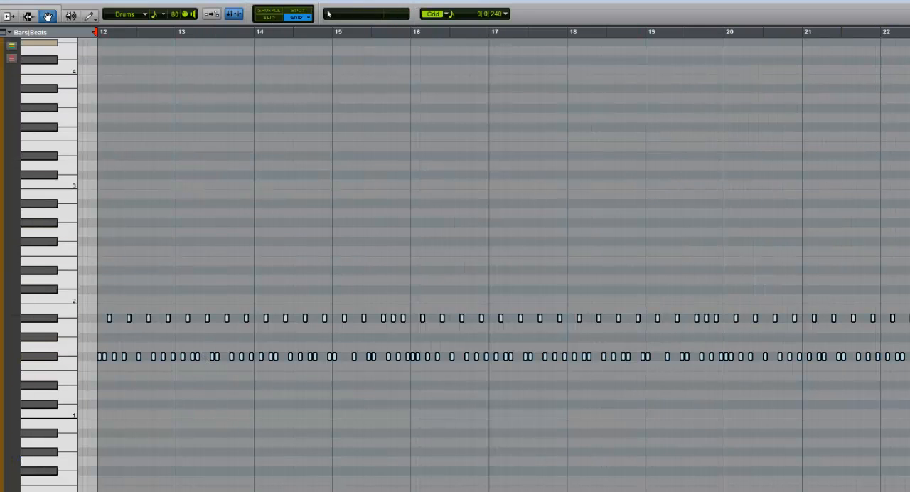
{"action": "right_click", "coordinate": [260, 344]}
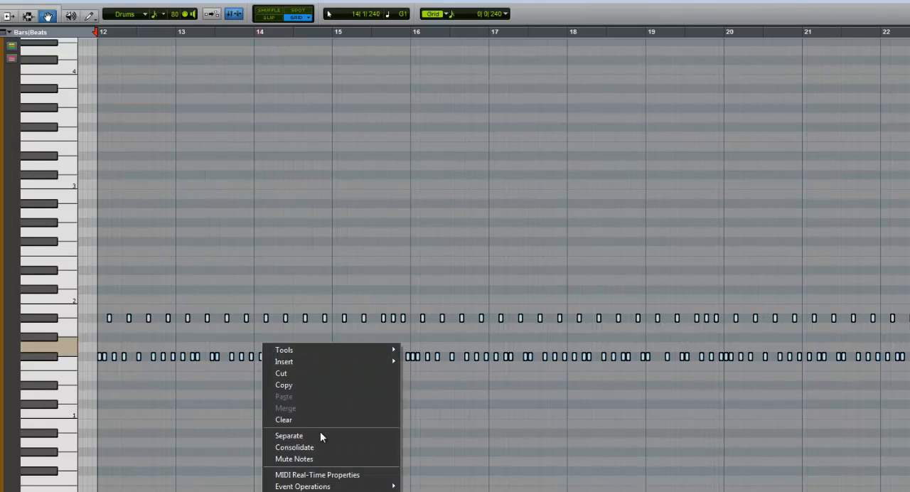
{"action": "mouse_move", "coordinate": [325, 486]}
{"action": "left_click", "coordinate": [430, 486]}
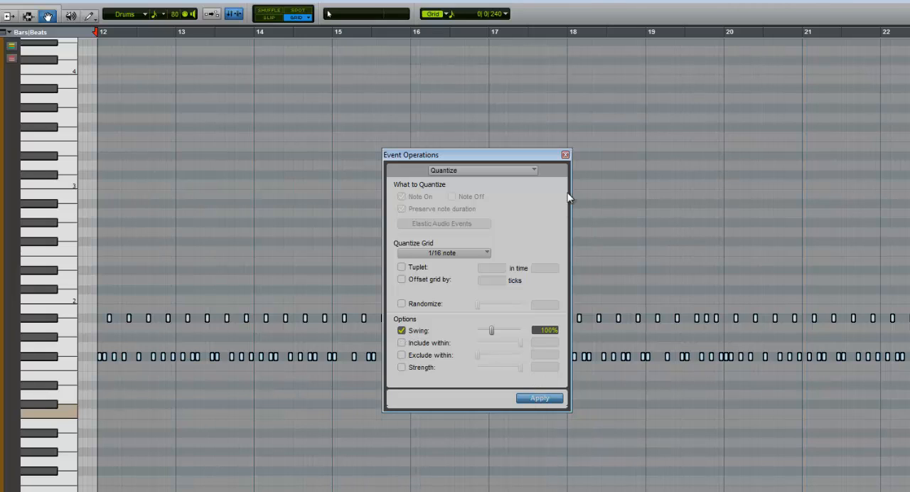
{"action": "left_click_drag", "start_coordinate": [555, 157], "coordinate": [434, 108]}
{"action": "left_click", "coordinate": [438, 111]}
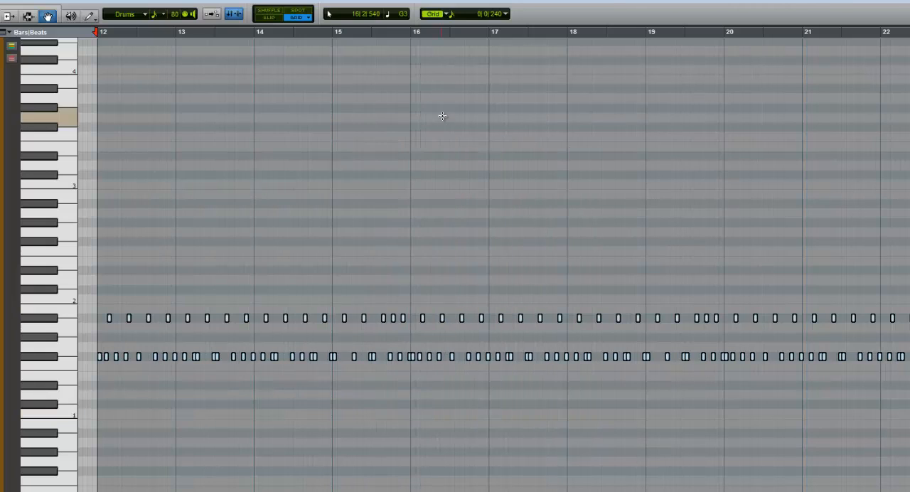
Step: Deselect the quantized notes and play the session from bar 14, closing the MIDI Editor during playback
{"action": "left_click", "coordinate": [400, 85]}
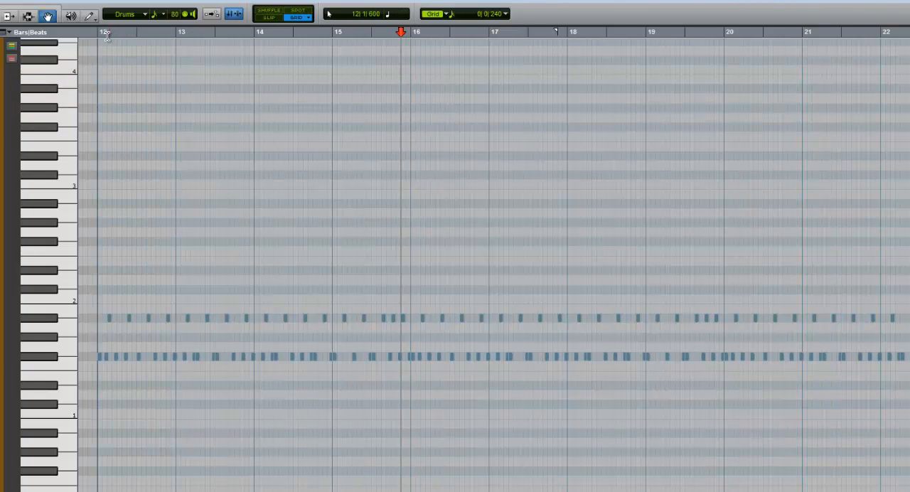
{"action": "left_click", "coordinate": [254, 34]}
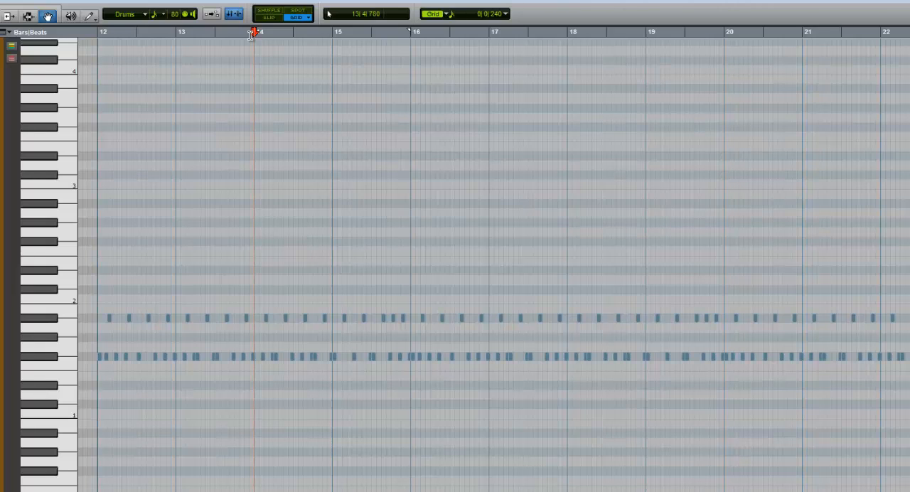
{"action": "key", "text": "space"}
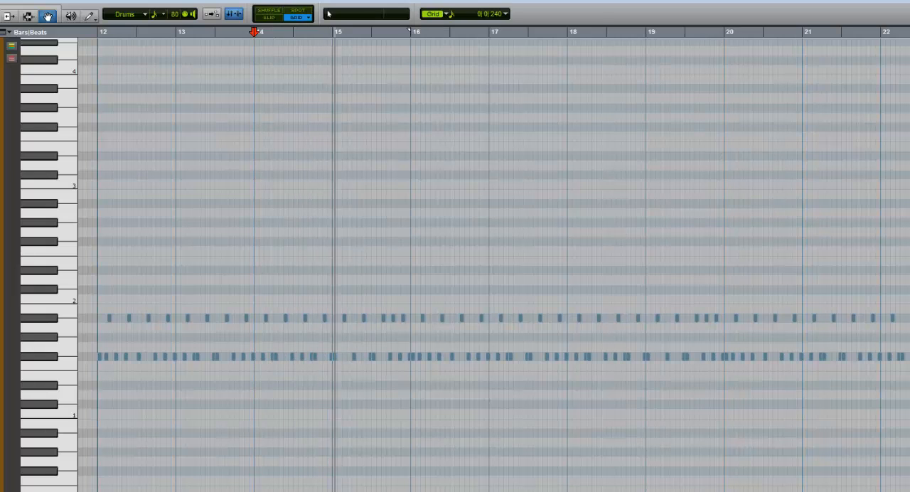
{"action": "key", "text": "ctrl+w"}
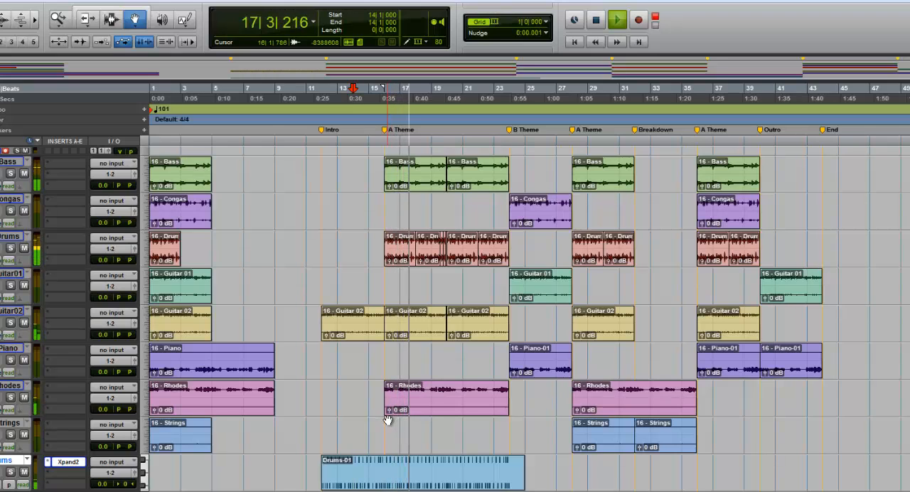
{"action": "key", "text": "space"}
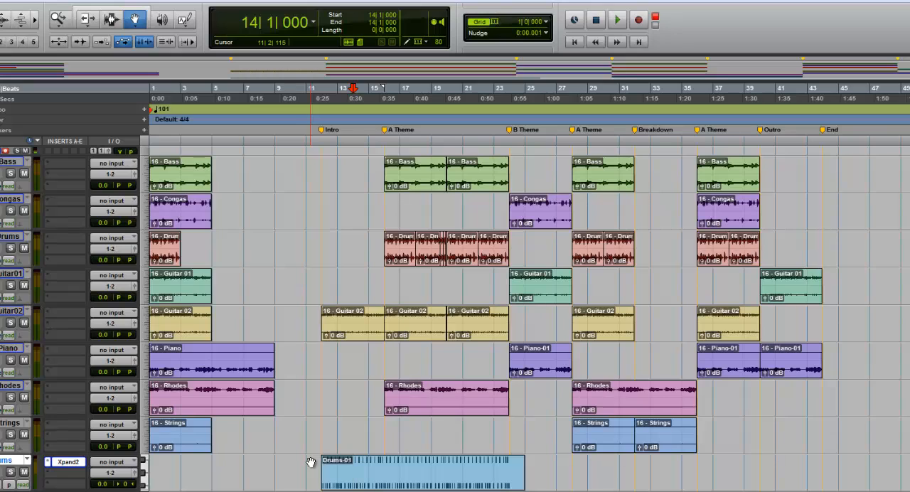
Step: Create one new mono instrument track with a ticks timebase
{"action": "key", "text": "ctrl+shift+n"}
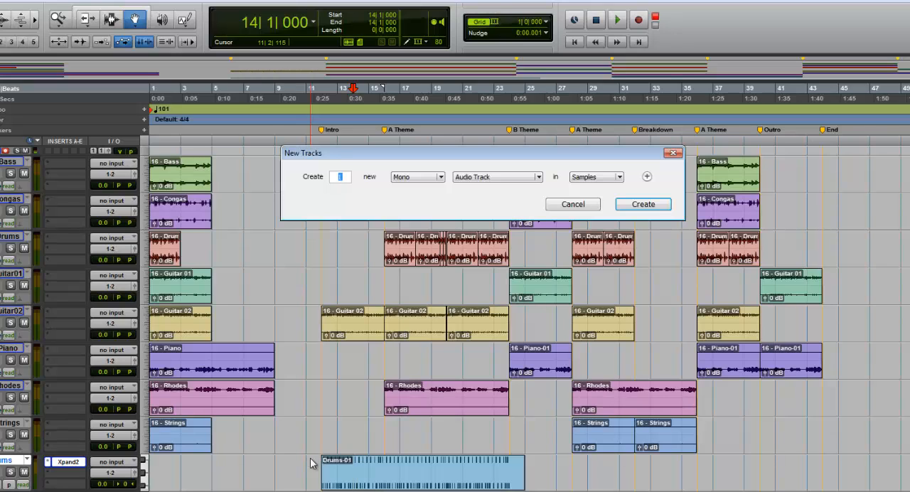
{"action": "left_click", "coordinate": [491, 177]}
{"action": "left_click", "coordinate": [497, 226]}
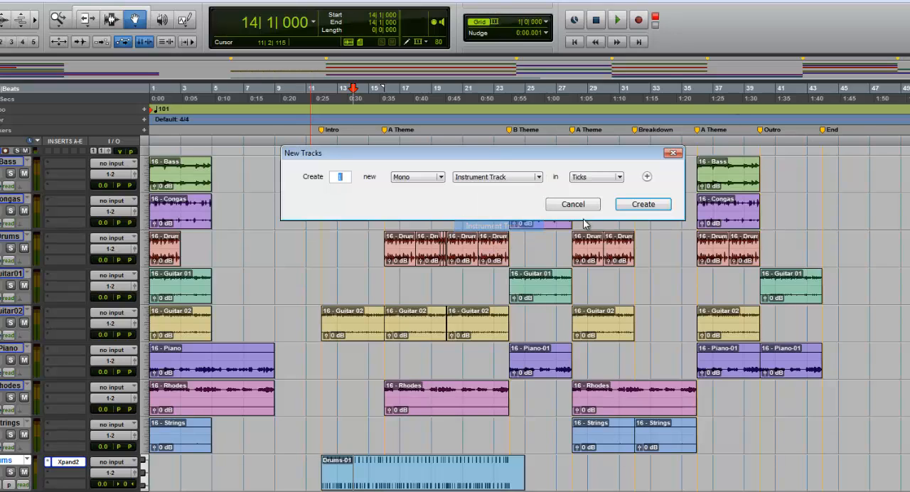
{"action": "left_click", "coordinate": [631, 205]}
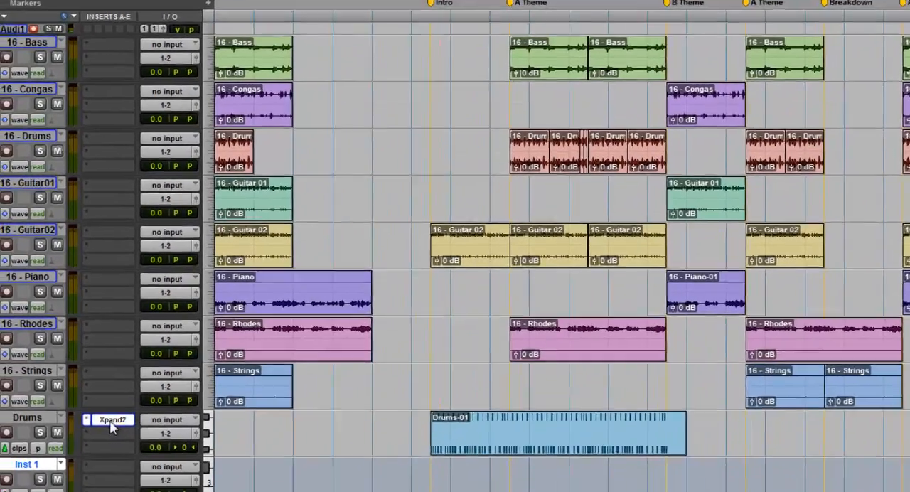
Step: Copy the Drums track's Xpand2 insert onto the new instrument track and rename that track Pad
{"action": "left_click_drag", "start_coordinate": [66, 463], "coordinate": [155, 417]}
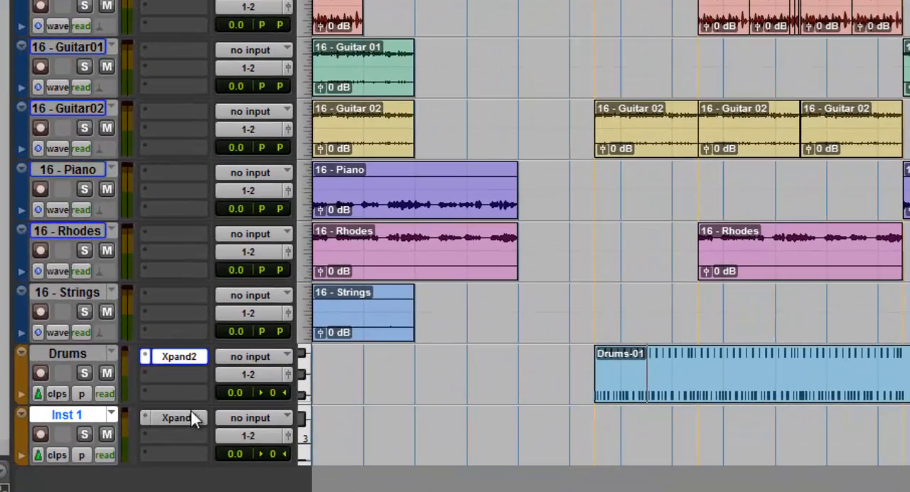
{"action": "double_click", "coordinate": [63, 420]}
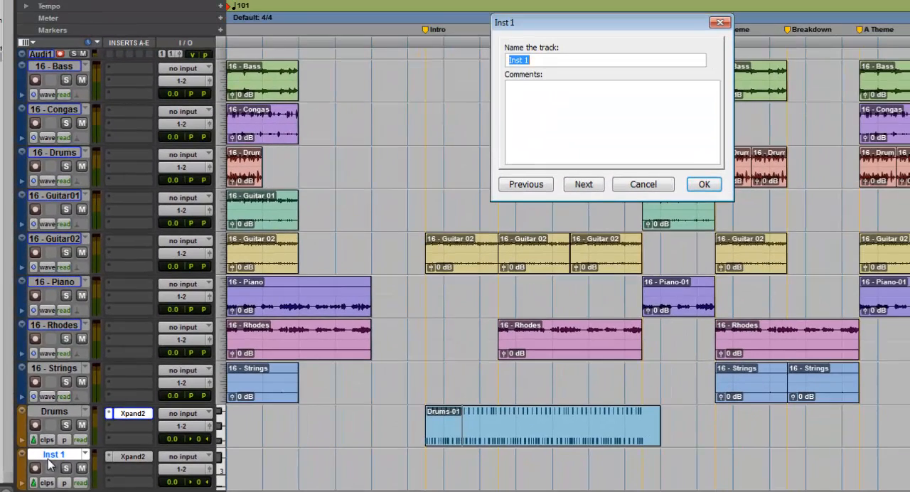
{"action": "left_click", "coordinate": [715, 185]}
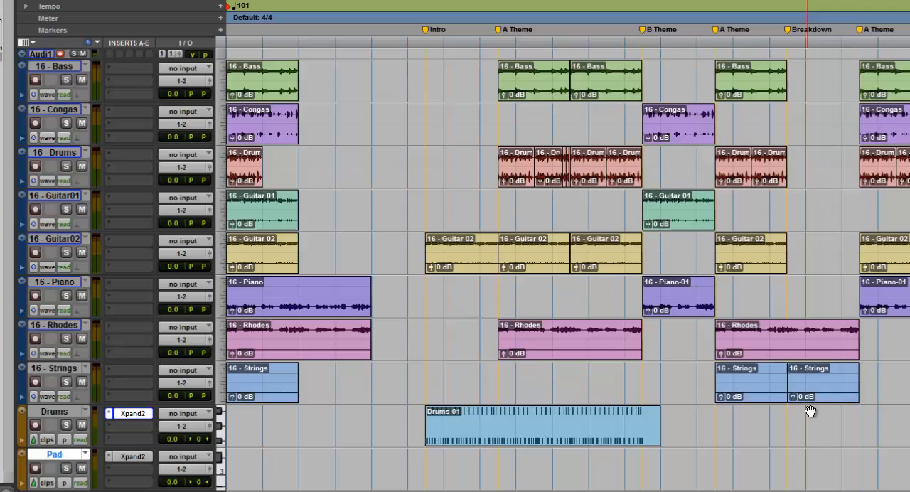
Step: Audition 02 Bright Pads presets in the Pad track's Xpand2, going from +09 Up To The Sky to +11 Stars
{"action": "left_click", "coordinate": [131, 457]}
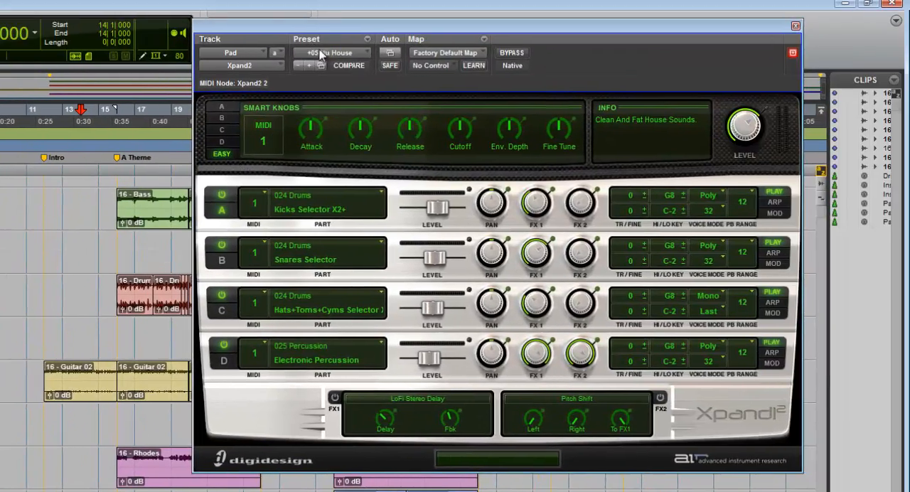
{"action": "left_click", "coordinate": [322, 54]}
{"action": "mouse_move", "coordinate": [321, 56]}
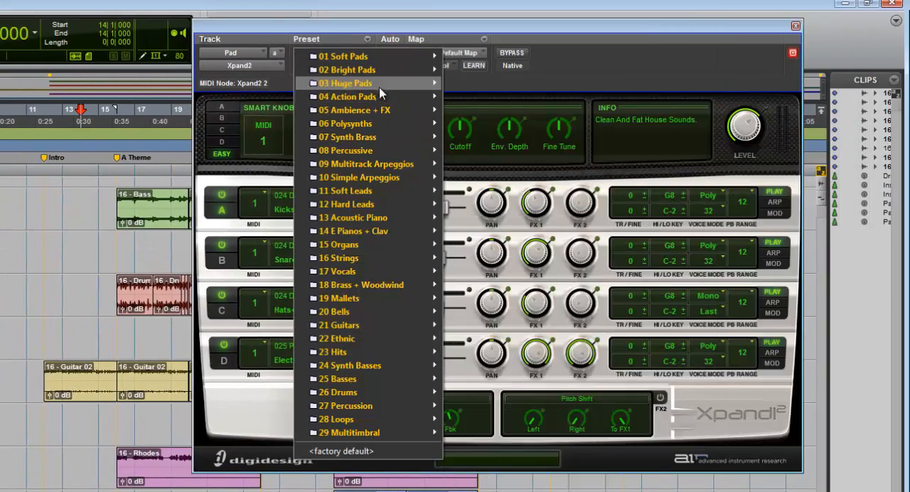
{"action": "mouse_move", "coordinate": [377, 71]}
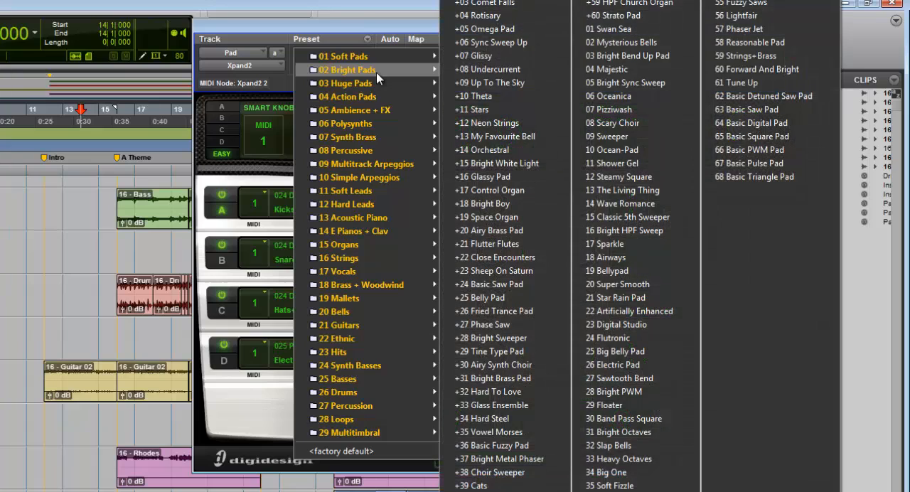
{"action": "left_click", "coordinate": [486, 84]}
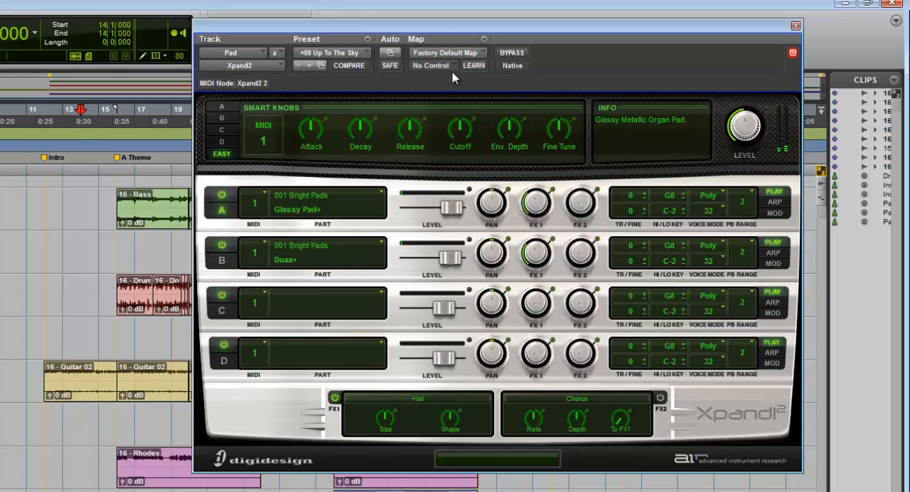
{"action": "left_click", "coordinate": [307, 69]}
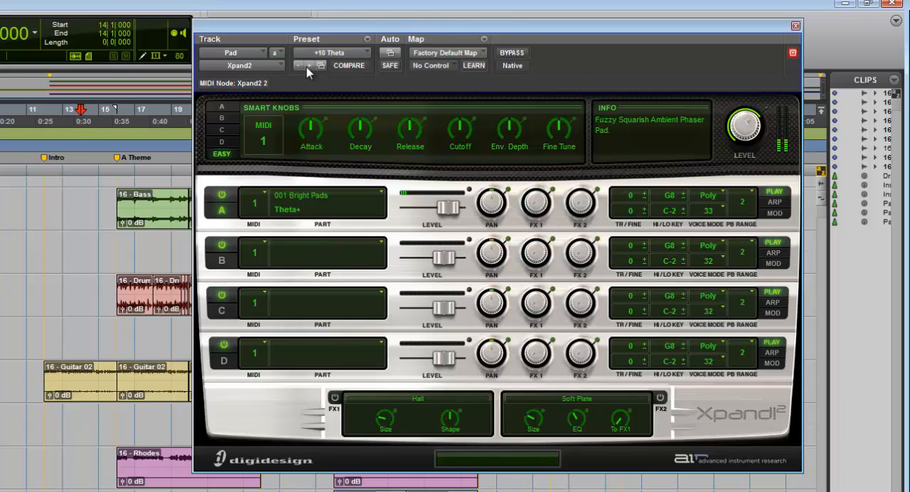
{"action": "left_click", "coordinate": [307, 69]}
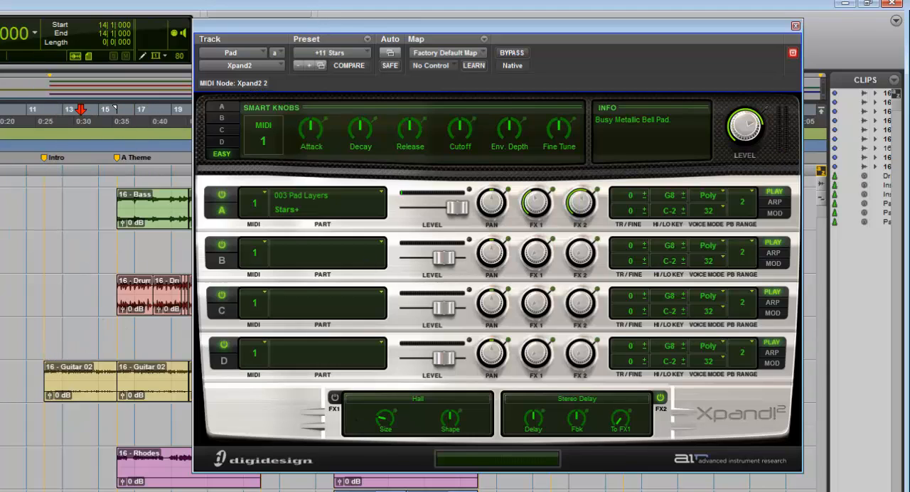
{"action": "left_click_drag", "start_coordinate": [225, 35], "coordinate": [315, 29]}
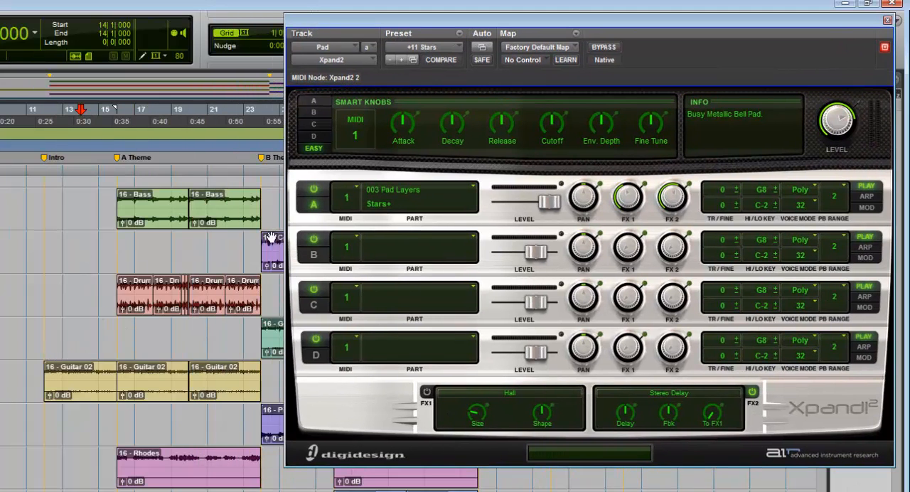
Step: Place the cursor at bar 16 and open the MIDI Editor with the Pad track shown and Drums hidden
{"action": "right_click", "coordinate": [117, 288]}
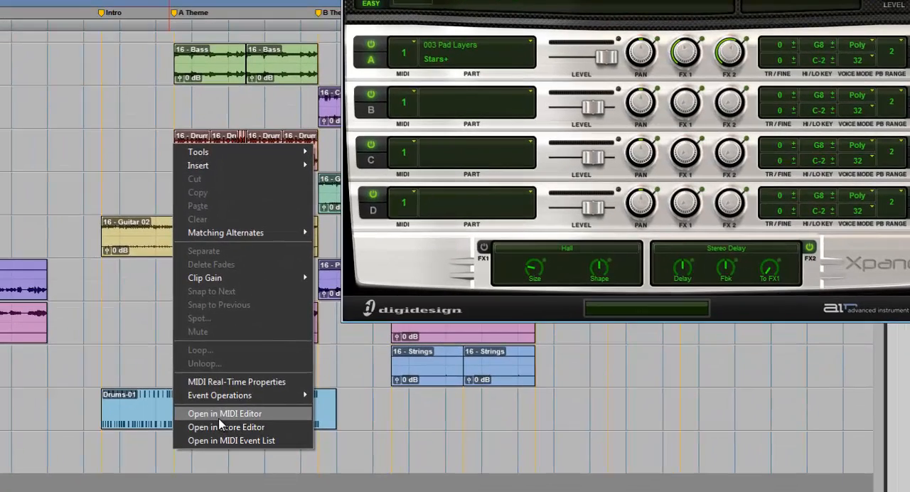
{"action": "left_click", "coordinate": [219, 417]}
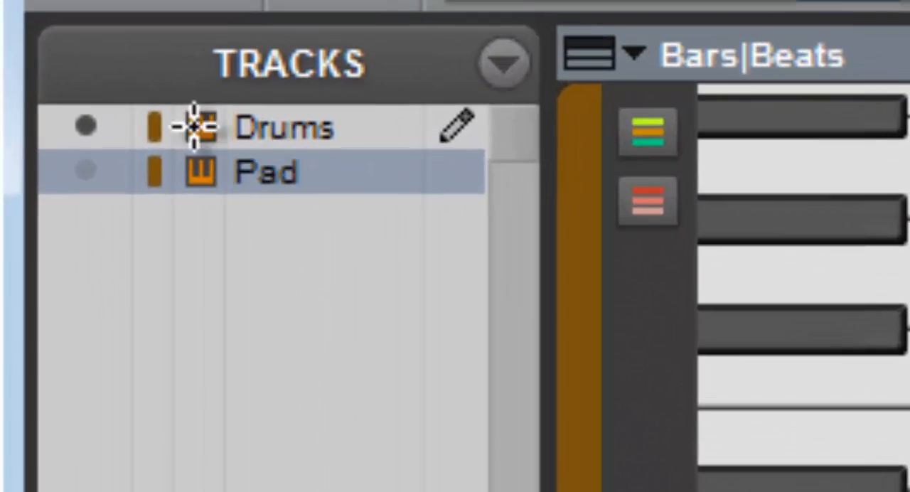
{"action": "left_click", "coordinate": [86, 170]}
{"action": "left_click", "coordinate": [85, 126]}
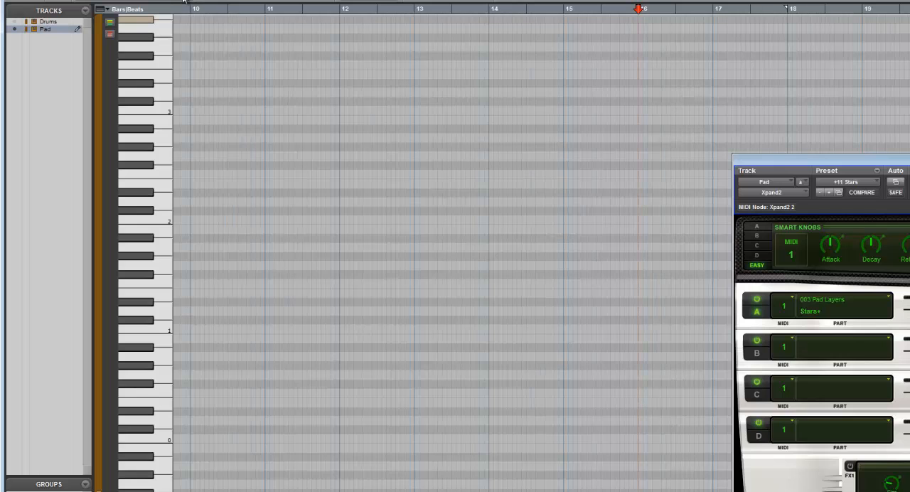
Step: Set the MIDI Editor grid to one bar and draw a four-bar chord of E1, B1, F#2 and D3 across bars 16 to 19
{"action": "scroll", "coordinate": [452, 253], "scroll_direction": "right", "scroll_amount": 5}
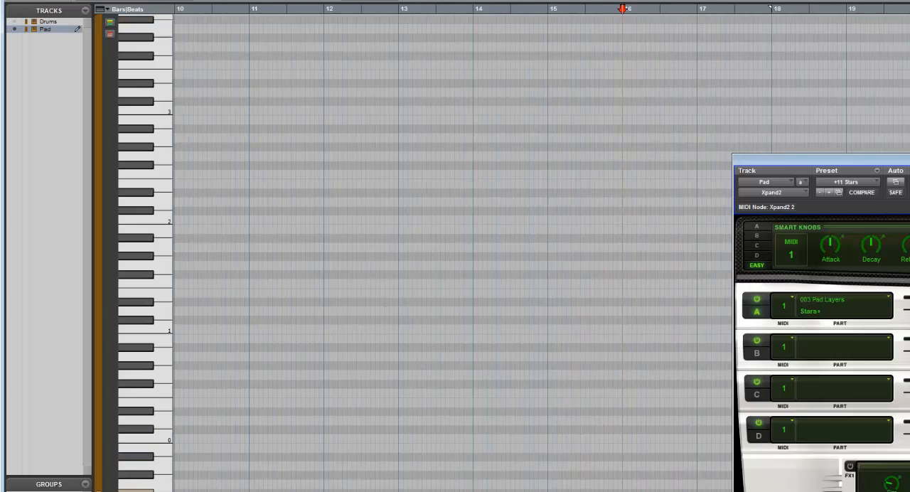
{"action": "scroll", "coordinate": [427, 270], "scroll_direction": "right", "scroll_amount": 1}
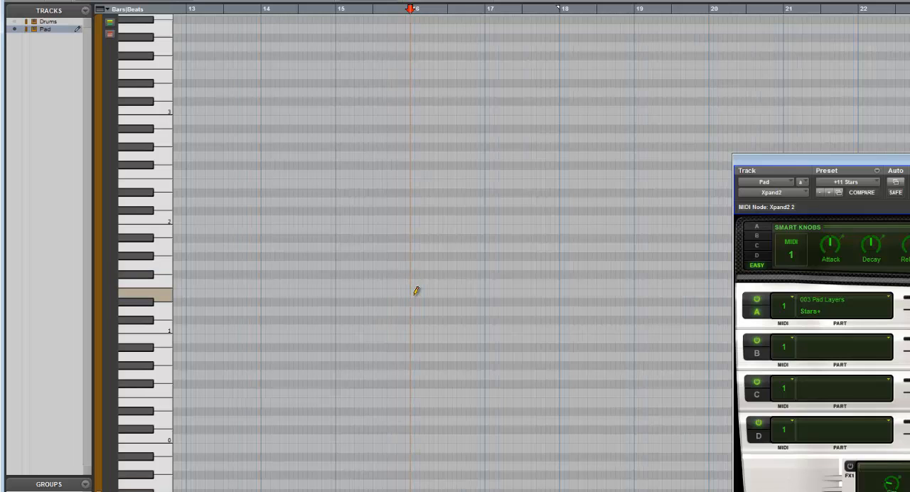
{"action": "right_click", "coordinate": [574, 7]}
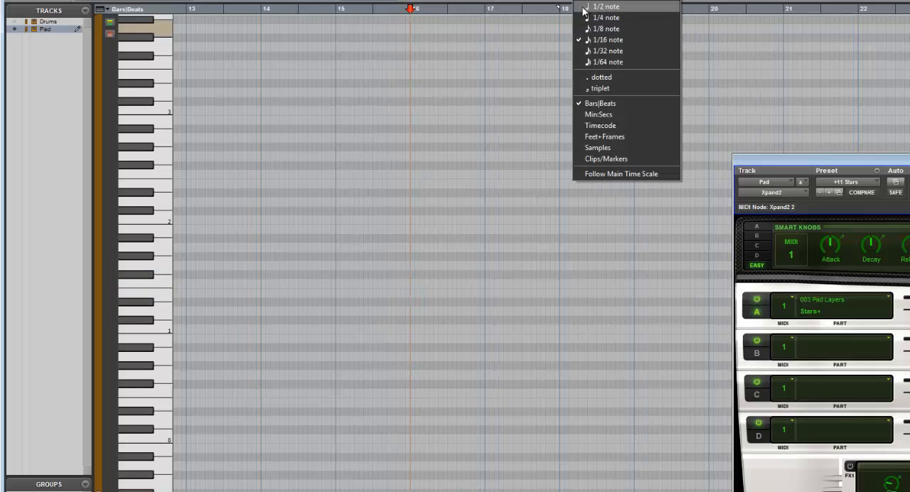
{"action": "left_click", "coordinate": [590, 6]}
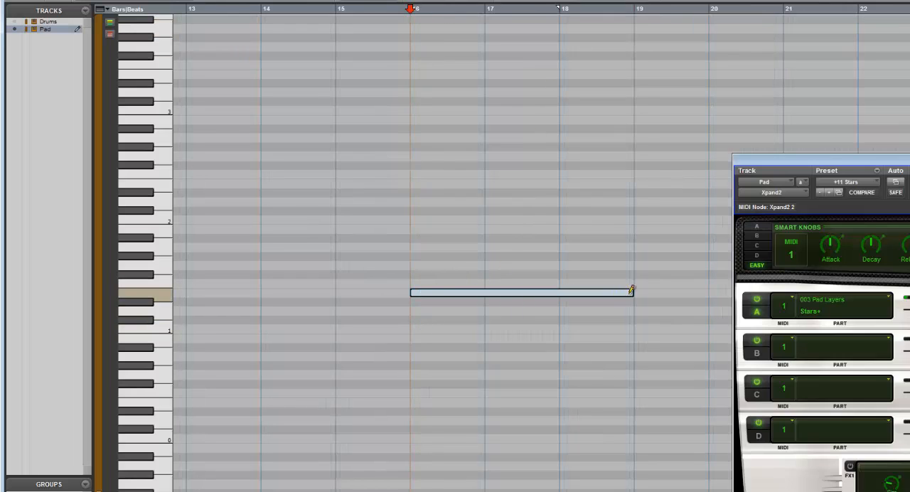
{"action": "left_click_drag", "start_coordinate": [699, 296], "coordinate": [698, 296]}
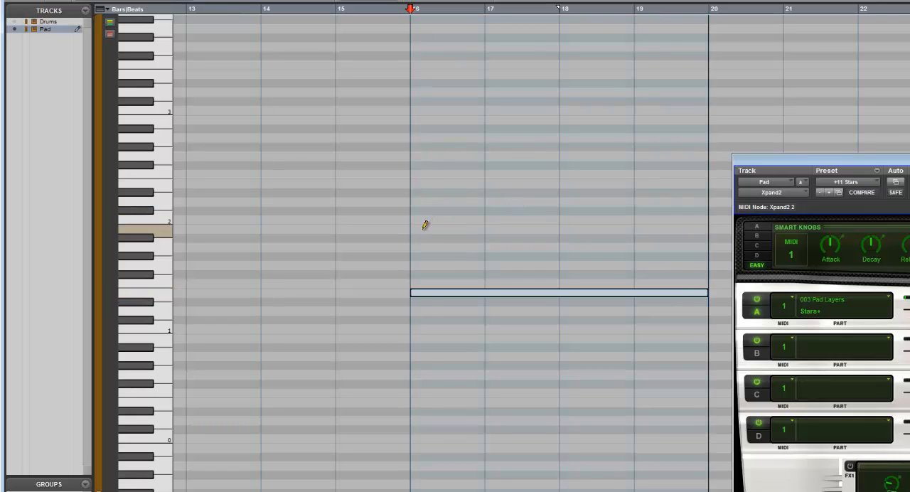
{"action": "mouse_move", "coordinate": [419, 228]}
{"action": "left_mouse_down"}
{"action": "mouse_move", "coordinate": [633, 218]}
{"action": "mouse_move", "coordinate": [704, 226]}
{"action": "left_mouse_up"}
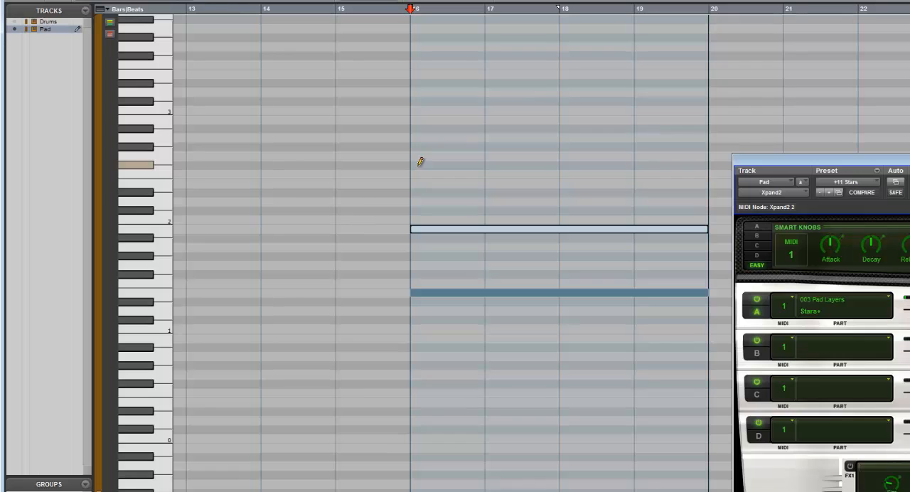
{"action": "mouse_move", "coordinate": [420, 162]}
{"action": "left_mouse_down"}
{"action": "mouse_move", "coordinate": [534, 169]}
{"action": "mouse_move", "coordinate": [697, 155]}
{"action": "left_mouse_up"}
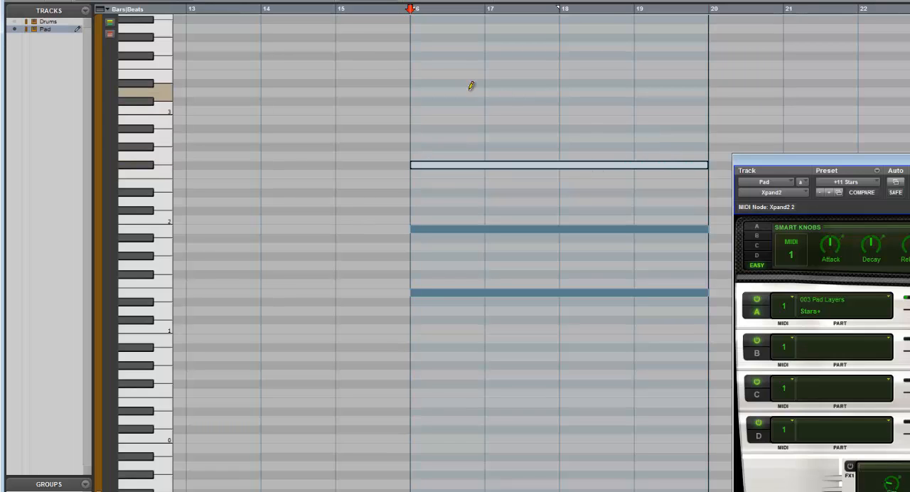
{"action": "left_click_drag", "start_coordinate": [423, 87], "coordinate": [686, 88]}
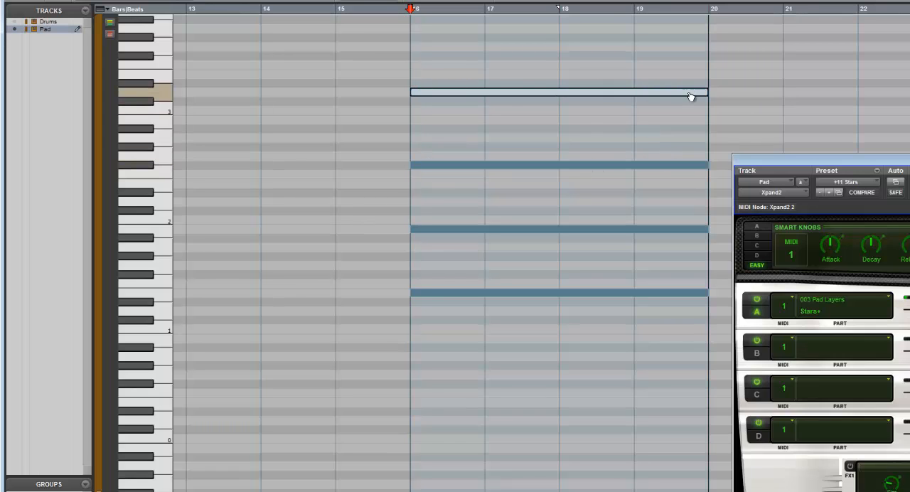
Step: Play the pad chord from bar 16 and lower its notes' velocities while listening
{"action": "key", "text": "space"}
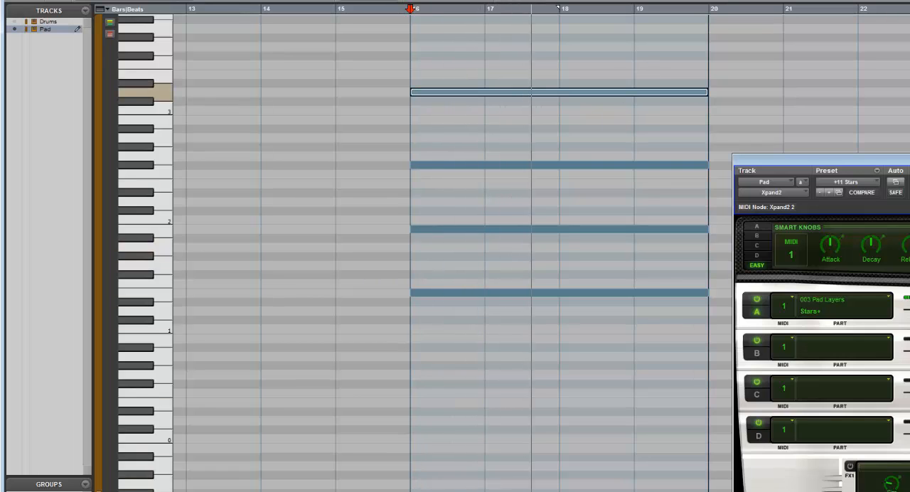
{"action": "left_click", "coordinate": [526, 293]}
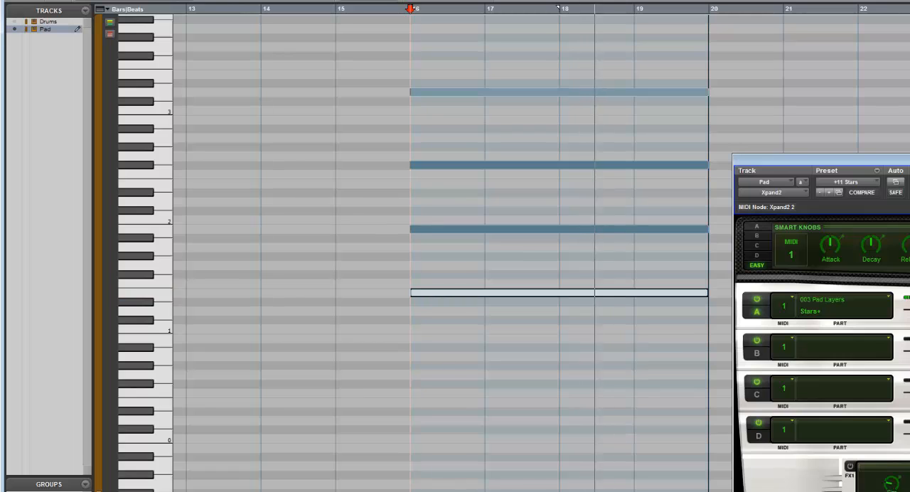
{"action": "left_click_drag", "start_coordinate": [525, 229], "coordinate": [526, 241]}
{"action": "left_click", "coordinate": [525, 165]}
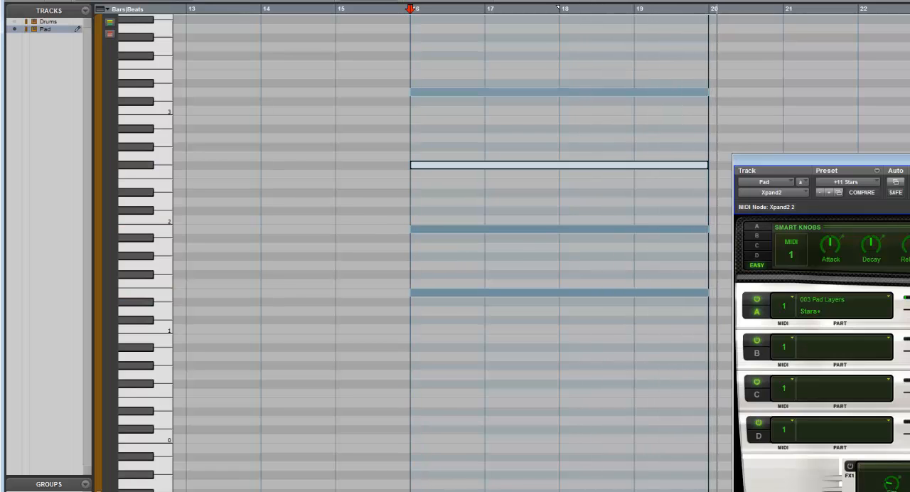
{"action": "key", "text": "space"}
Step: Draw a one-bar chord of D1, G1, D2, G2 and B2 in bar 20 of the Pad track
{"action": "scroll", "coordinate": [452, 249], "scroll_direction": "right", "scroll_amount": 4}
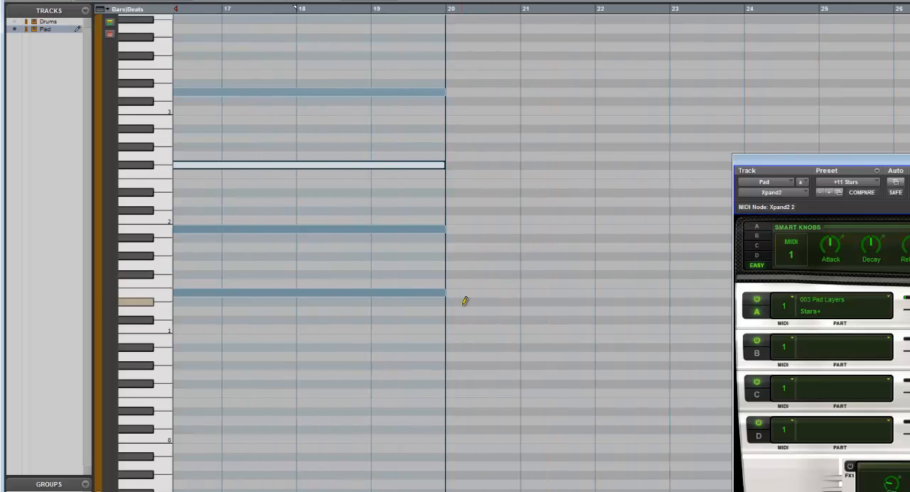
{"action": "left_click", "coordinate": [462, 310]}
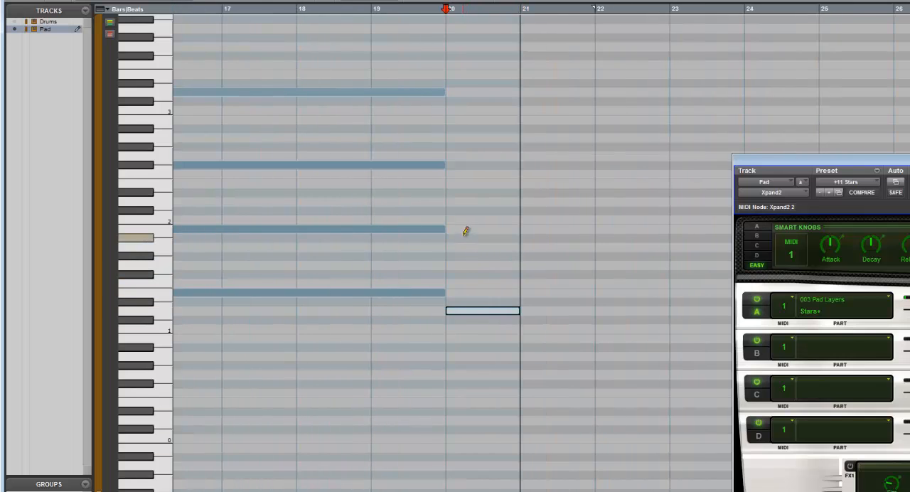
{"action": "left_click", "coordinate": [460, 265]}
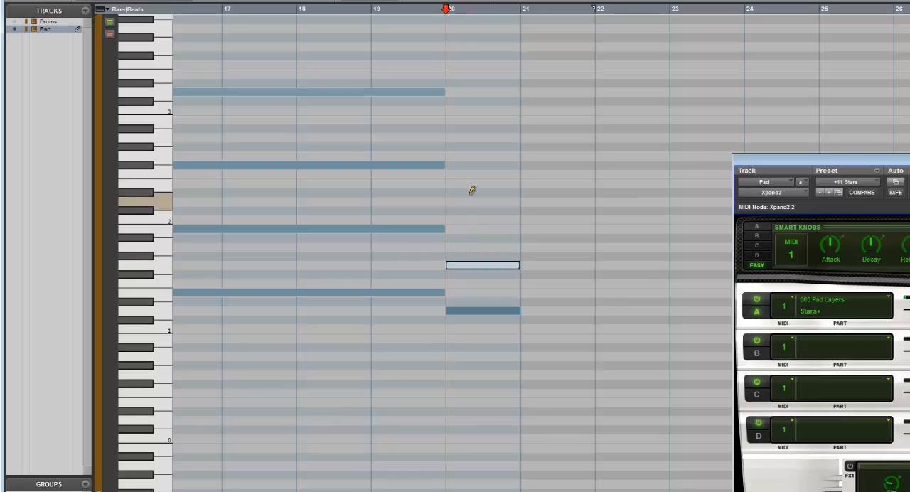
{"action": "left_click", "coordinate": [461, 201]}
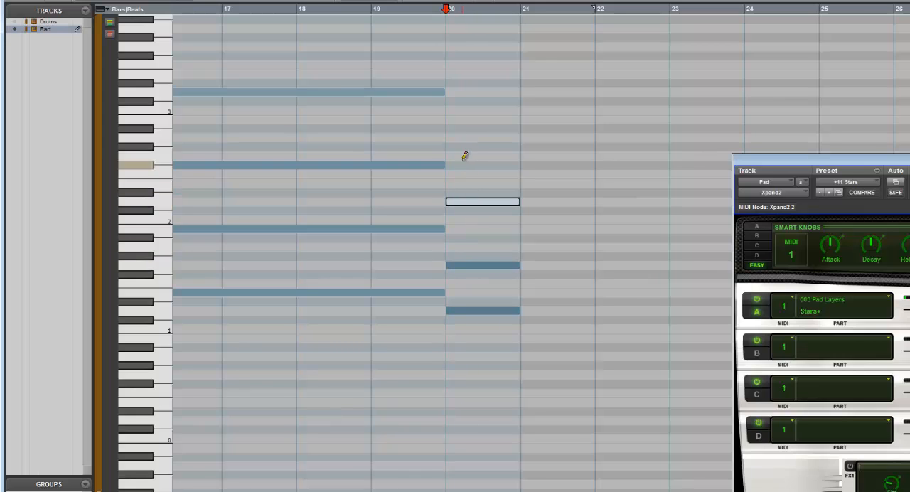
{"action": "left_click", "coordinate": [461, 119]}
{"action": "left_click", "coordinate": [468, 155]}
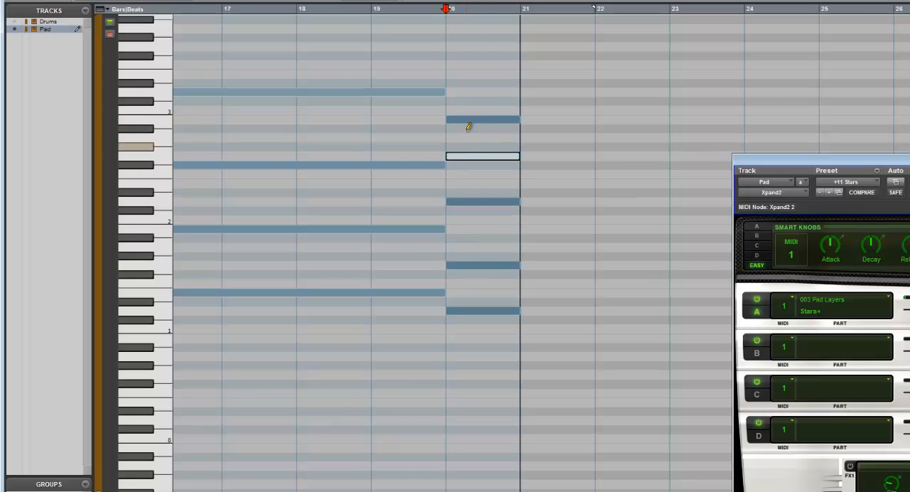
Step: Draw a one-bar chord of D1, F#1, B1, D2 and A2 in bar 21
{"action": "left_click", "coordinate": [540, 309]}
{"action": "left_click", "coordinate": [540, 274]}
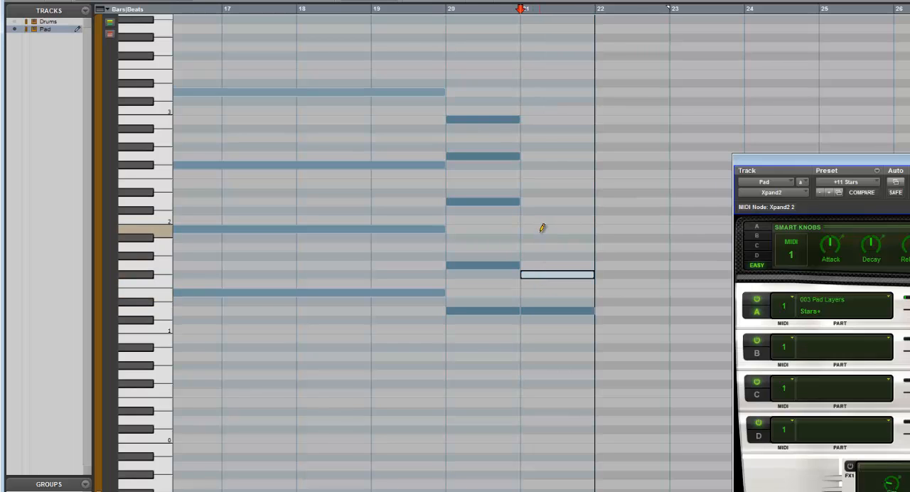
{"action": "left_click", "coordinate": [542, 228]}
{"action": "left_click", "coordinate": [544, 202]}
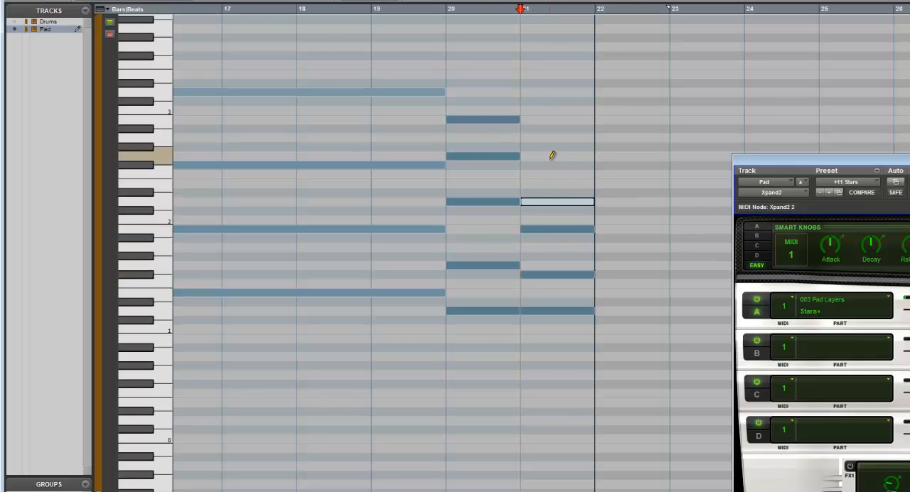
{"action": "left_click", "coordinate": [550, 137]}
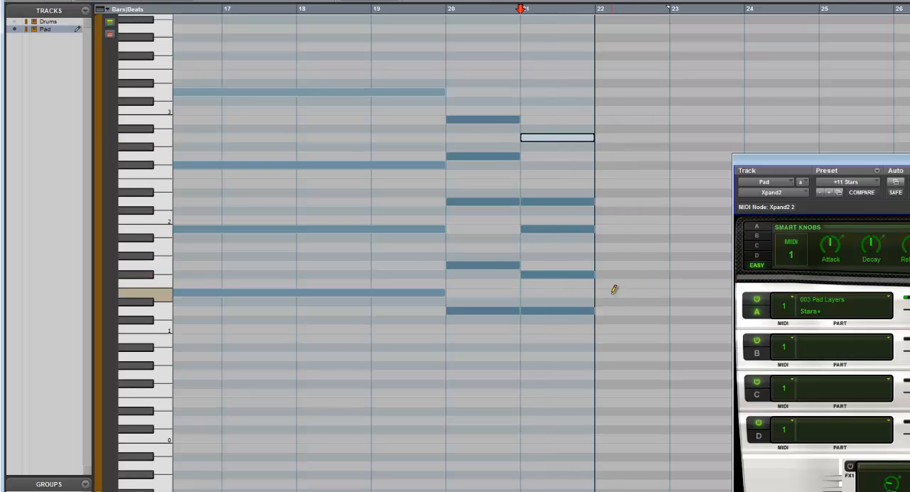
Step: Draw a two-bar chord of E1, B1, F#2 and D3 across bars 22 and 23, and move the Xpand2 window clear of the notes
{"action": "left_click_drag", "start_coordinate": [613, 289], "coordinate": [726, 291]}
{"action": "left_click_drag", "start_coordinate": [619, 229], "coordinate": [666, 227]}
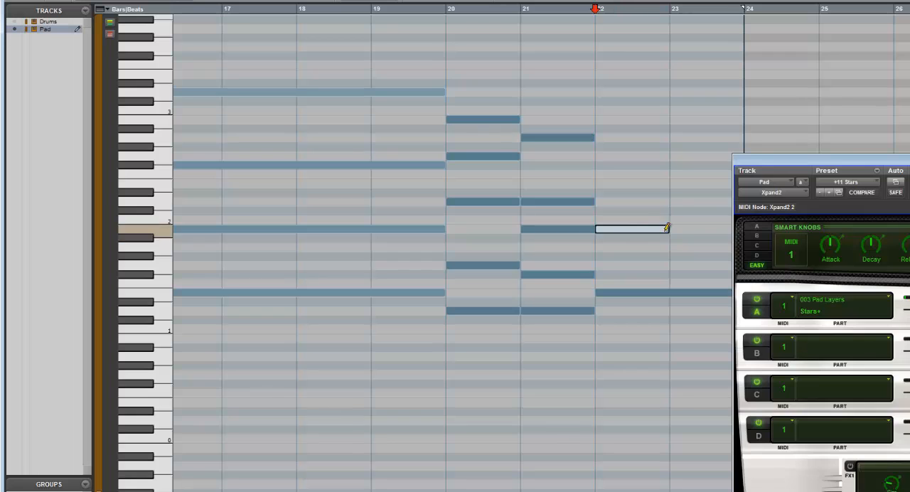
{"action": "left_click", "coordinate": [608, 164]}
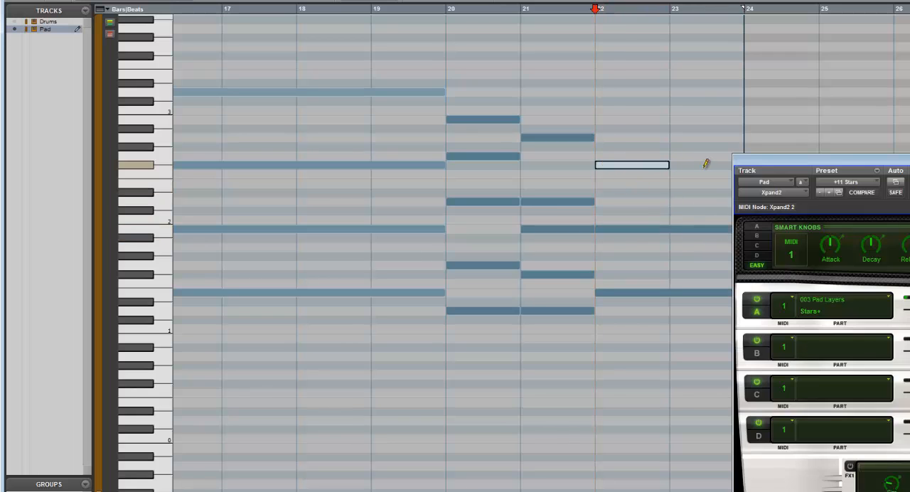
{"action": "left_click_drag", "start_coordinate": [617, 90], "coordinate": [718, 88]}
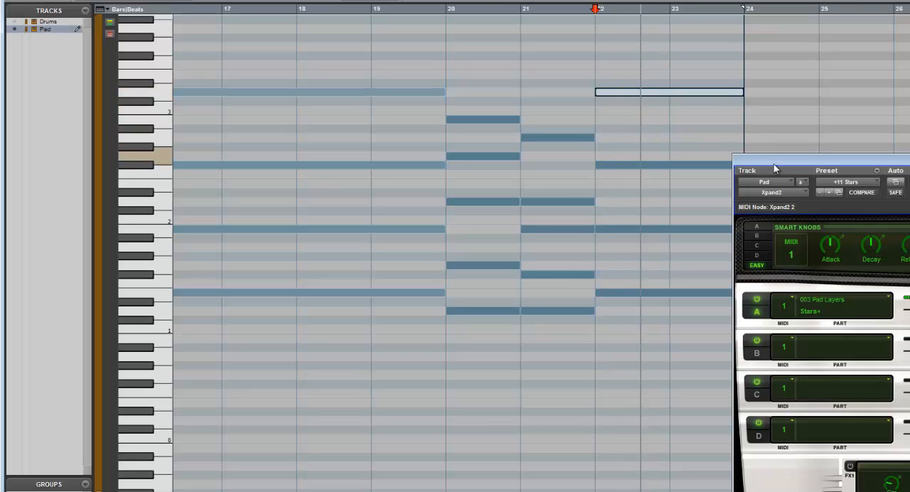
{"action": "left_click_drag", "start_coordinate": [772, 163], "coordinate": [819, 227]}
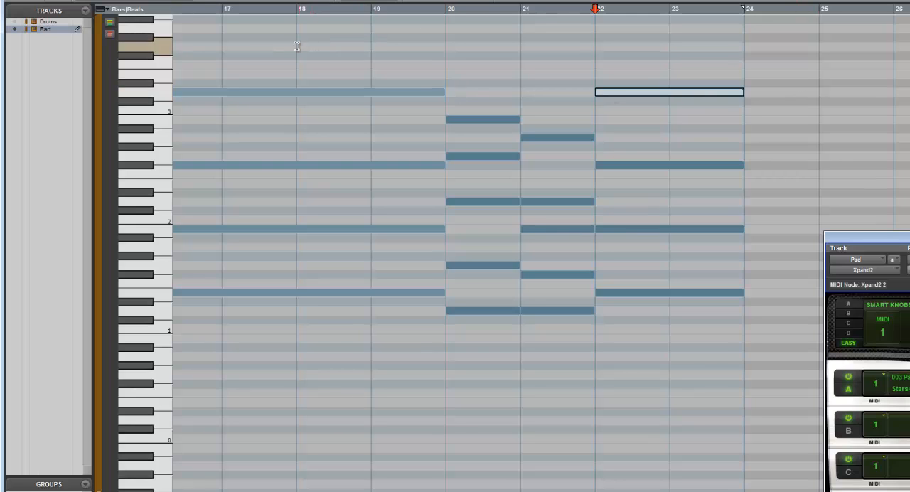
Step: Play the pad progression from bar 16 and follow it through the new chords
{"action": "left_click_drag", "start_coordinate": [297, 46], "coordinate": [226, 55]}
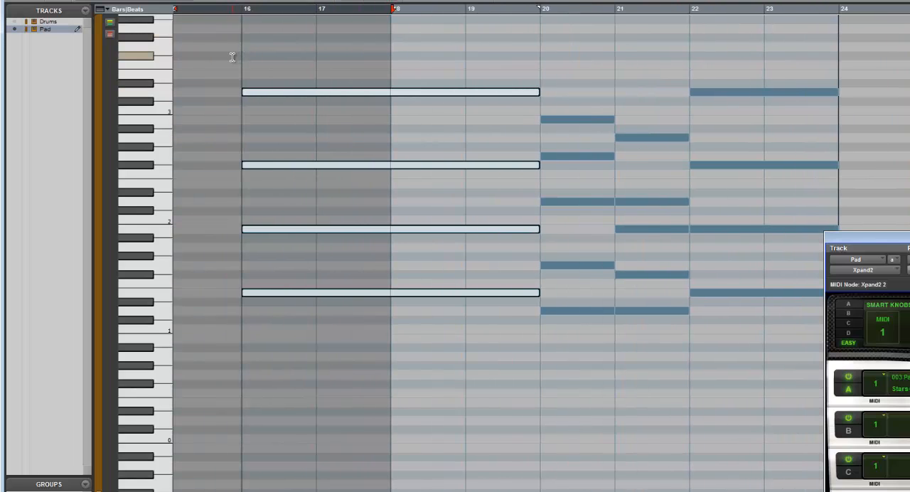
{"action": "left_click", "coordinate": [242, 59]}
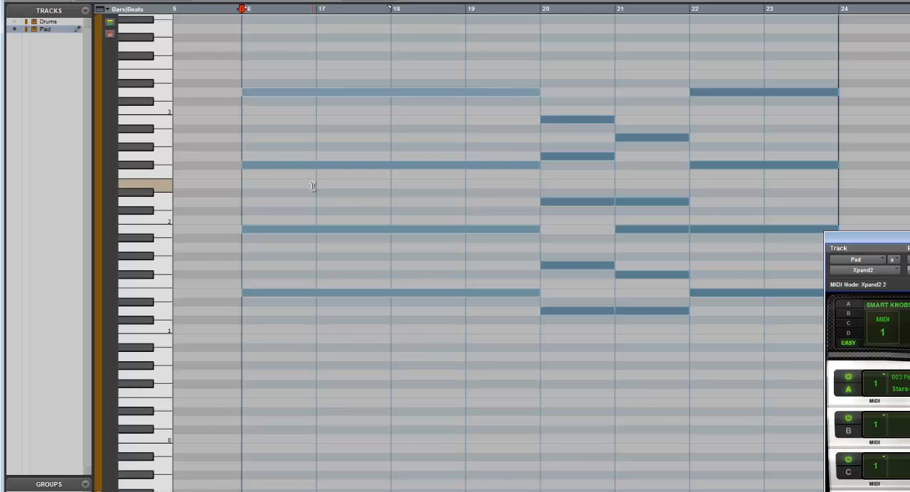
{"action": "key", "text": "space"}
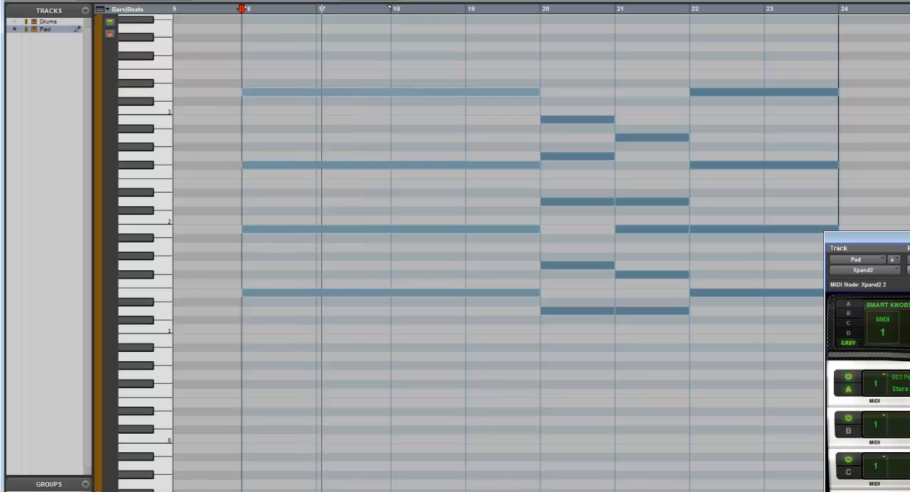
{"action": "scroll", "coordinate": [505, 249], "scroll_direction": "right", "scroll_amount": 5}
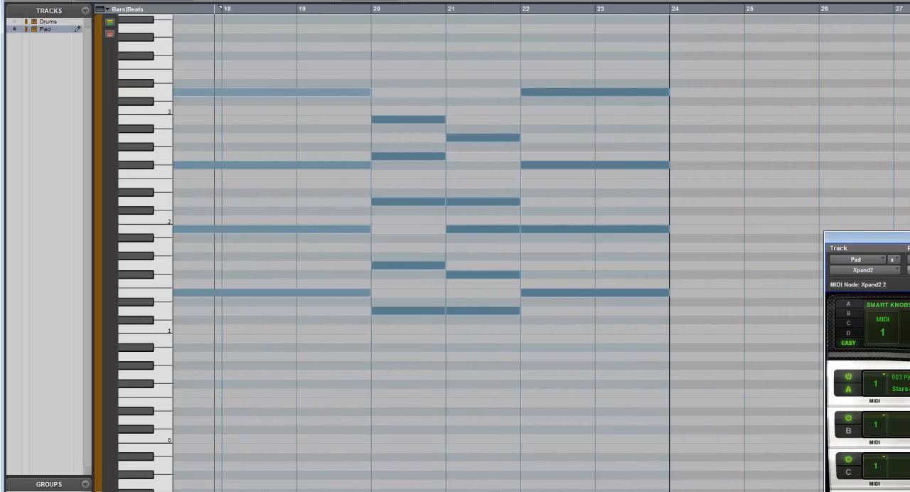
{"action": "scroll", "coordinate": [505, 249], "scroll_direction": "left", "scroll_amount": 5}
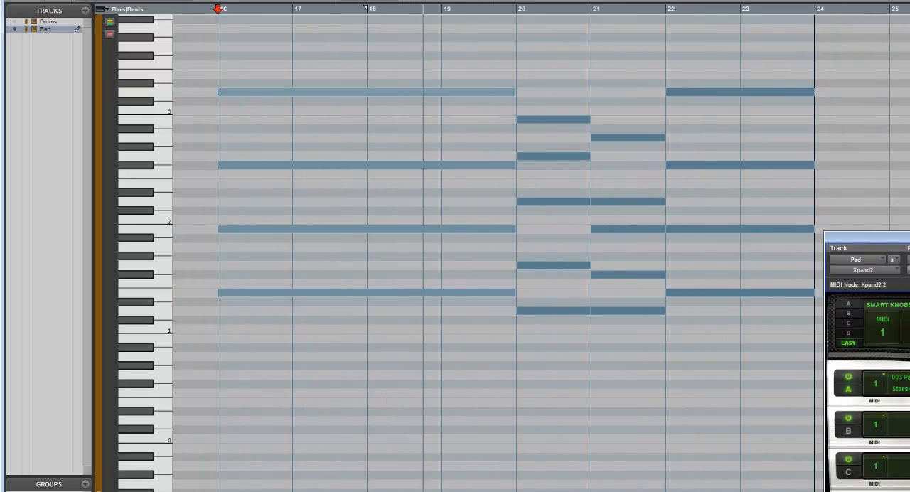
{"action": "scroll", "coordinate": [505, 249], "scroll_direction": "right", "scroll_amount": 1}
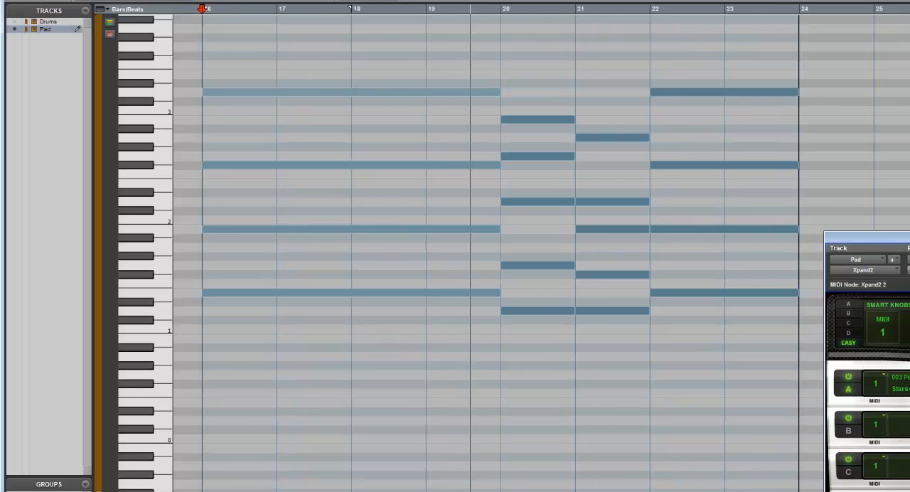
{"action": "scroll", "coordinate": [504, 248], "scroll_direction": "right", "scroll_amount": 1}
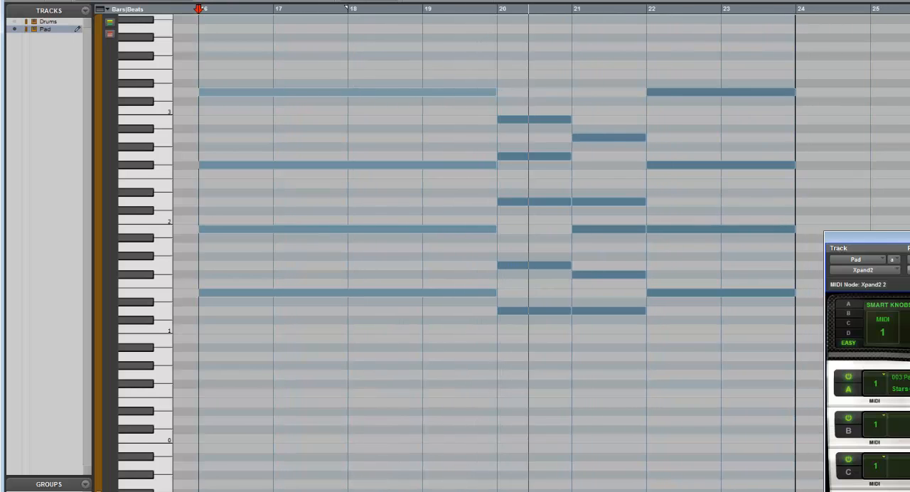
Step: Draw a single four-bar E3 note across bars 24 to 27 and listen to it
{"action": "scroll", "coordinate": [505, 249], "scroll_direction": "right", "scroll_amount": 2}
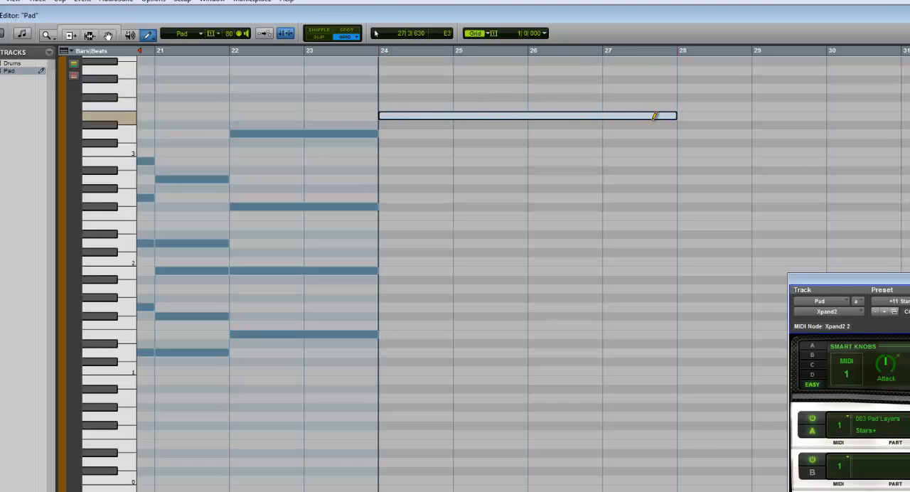
{"action": "left_click_drag", "start_coordinate": [654, 116], "coordinate": [655, 118]}
{"action": "key", "text": "space"}
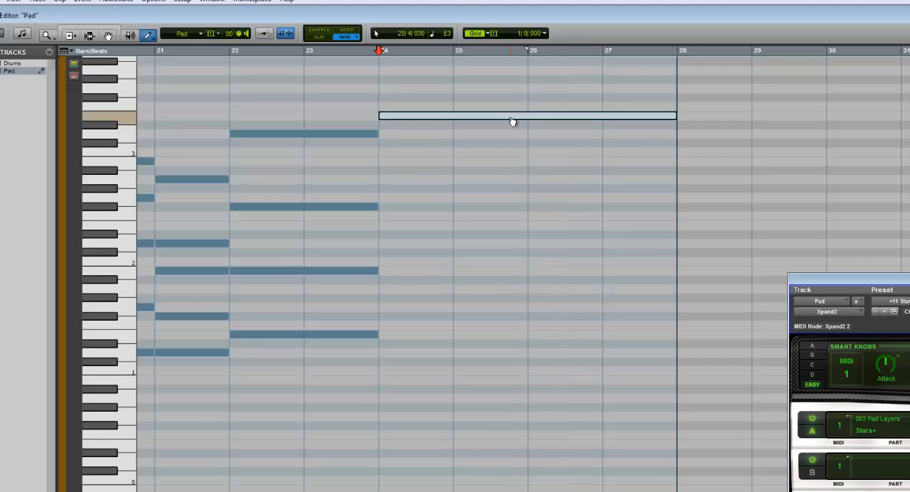
Step: Try the held note of bars 24 to 27 at E0 and E1 while listening, and return it to E3
{"action": "left_click_drag", "start_coordinate": [512, 122], "coordinate": [496, 449]}
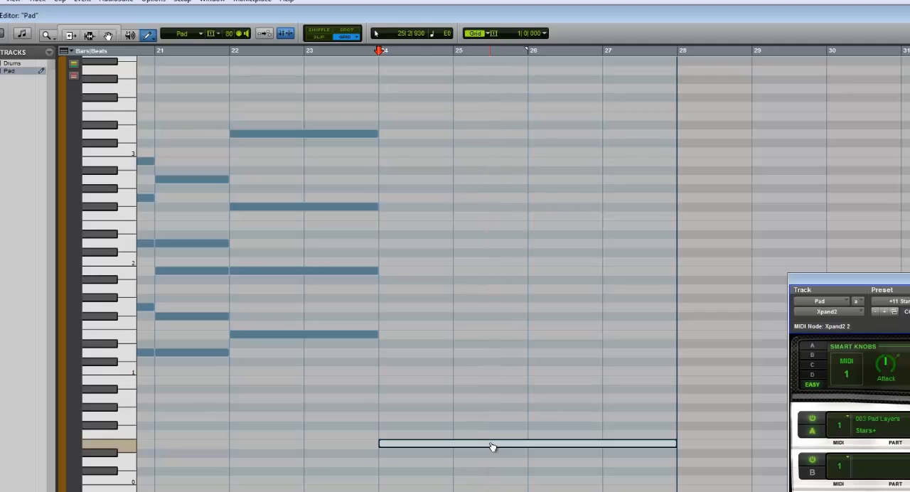
{"action": "left_click_drag", "start_coordinate": [493, 444], "coordinate": [491, 340]}
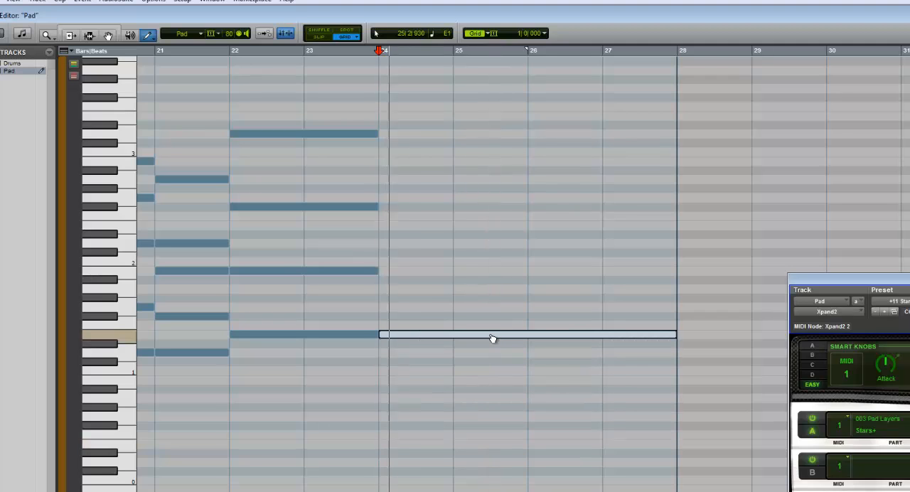
{"action": "left_click", "coordinate": [90, 36]}
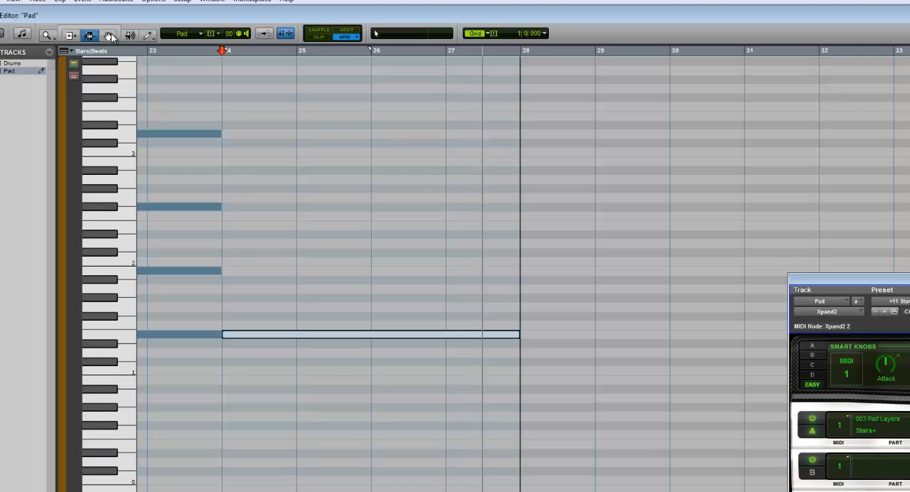
{"action": "left_click", "coordinate": [109, 35]}
{"action": "left_click_drag", "start_coordinate": [375, 334], "coordinate": [375, 118]}
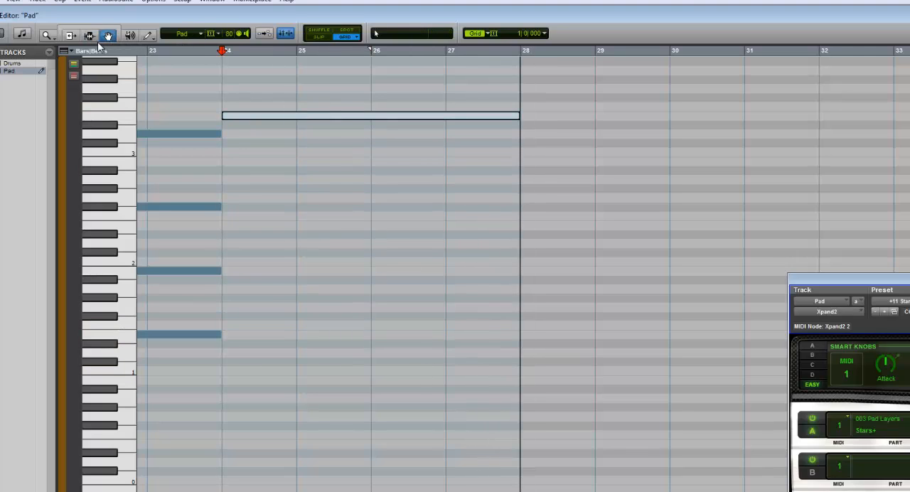
Step: Copy the chords of bars 20 to 23 and paste them at bar 28 and at bar 36
{"action": "left_click_drag", "start_coordinate": [221, 154], "coordinate": [433, 184]}
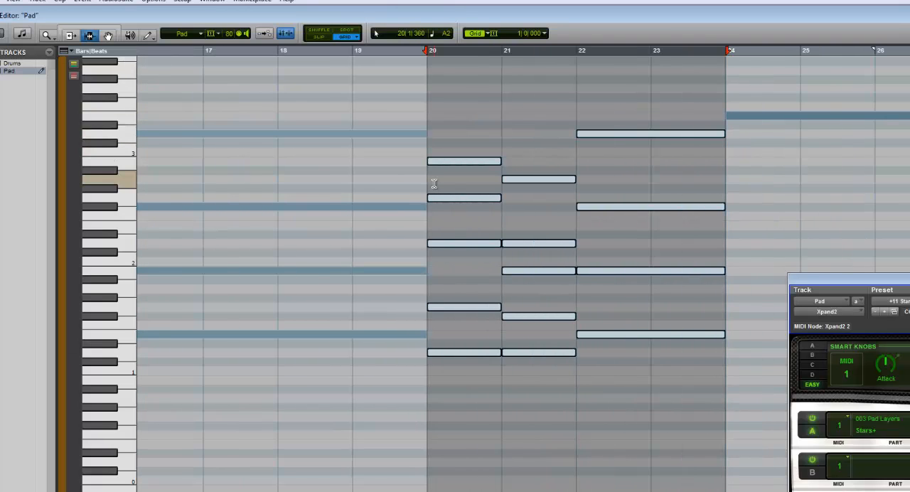
{"action": "scroll", "coordinate": [523, 273], "scroll_direction": "right", "scroll_amount": 7}
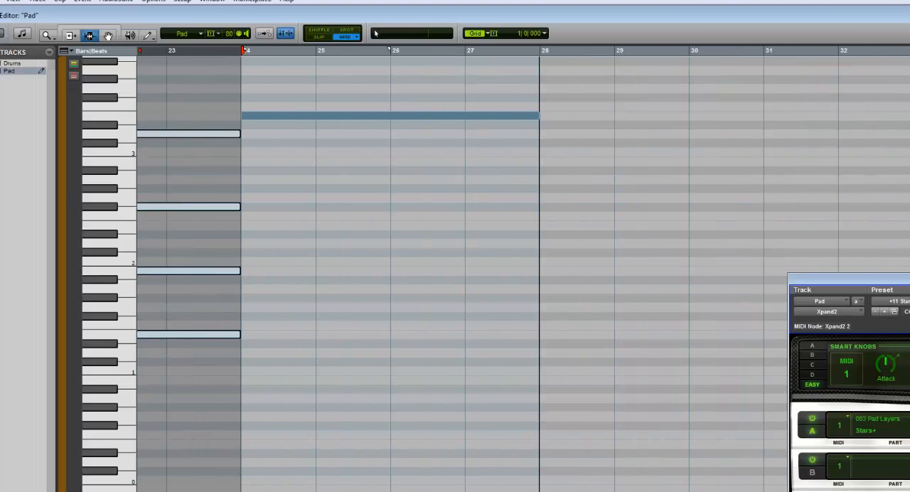
{"action": "left_click", "coordinate": [537, 219]}
{"action": "key", "text": "ctrl+v"}
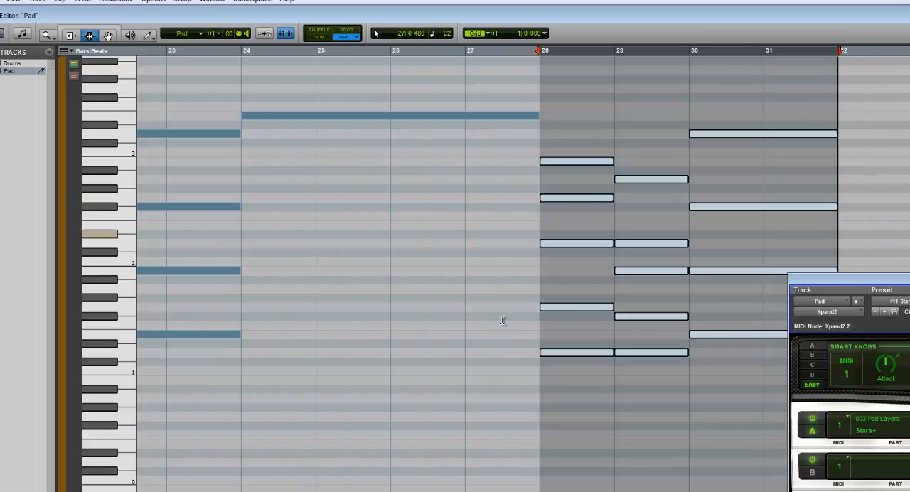
{"action": "scroll", "coordinate": [563, 475], "scroll_direction": "right", "scroll_amount": 5}
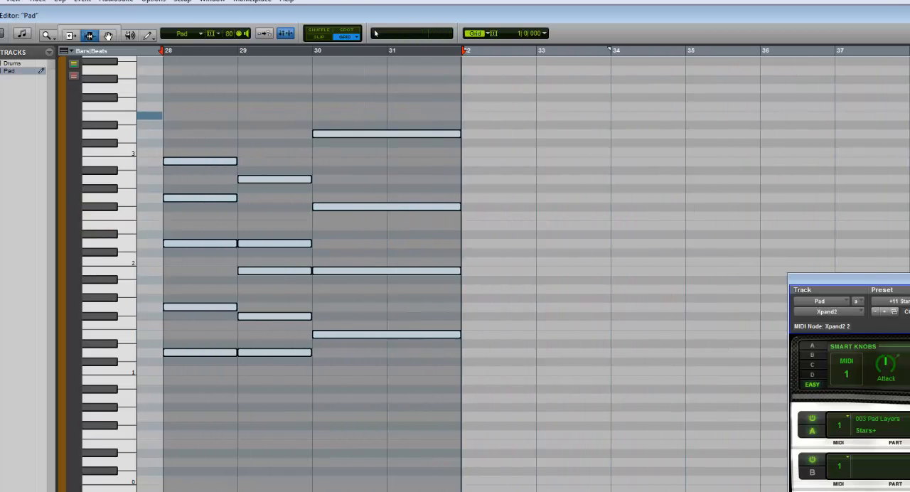
{"action": "left_click", "coordinate": [701, 265]}
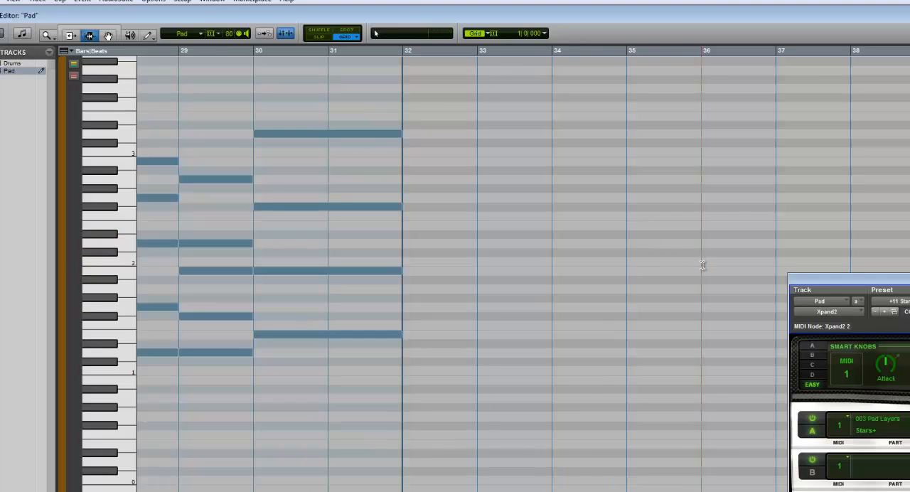
{"action": "key", "text": "ctrl+v"}
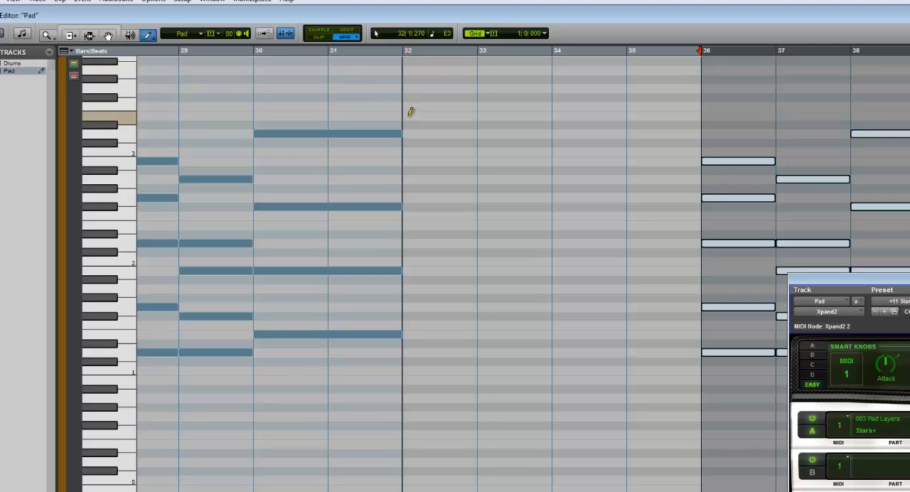
Step: Draw a four-bar E3 note across bars 32 to 35, listen to it and return to the Edit window
{"action": "left_click_drag", "start_coordinate": [409, 115], "coordinate": [556, 114]}
{"action": "key", "text": "space"}
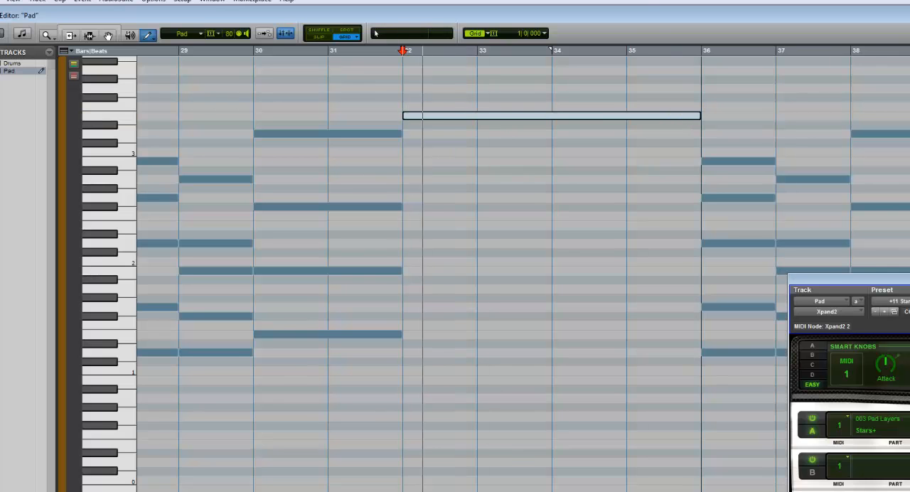
{"action": "key", "text": "ctrl+="}
{"action": "key", "text": "space"}
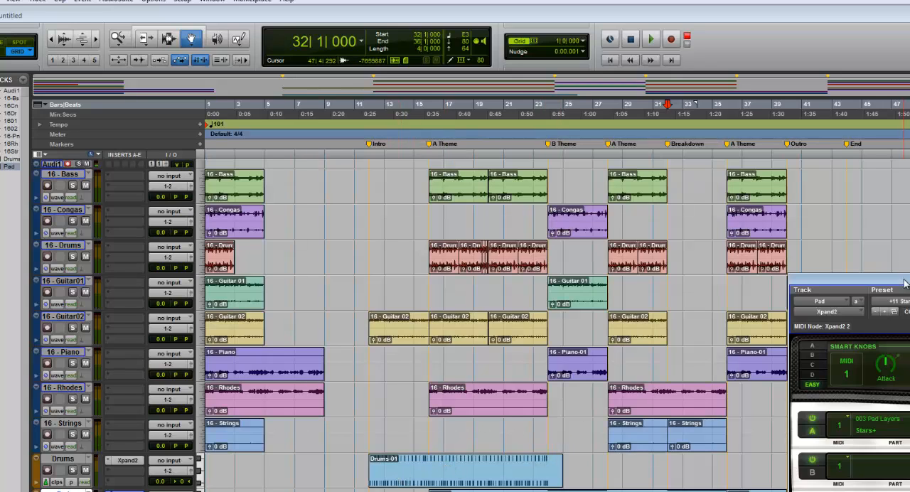
Step: Move the Xpand2 window aside, copy the Drums-01 clip to bar 28 and place the cursor at bar 12
{"action": "left_click_drag", "start_coordinate": [904, 284], "coordinate": [909, 74]}
{"action": "left_click_drag", "start_coordinate": [452, 471], "coordinate": [690, 469]}
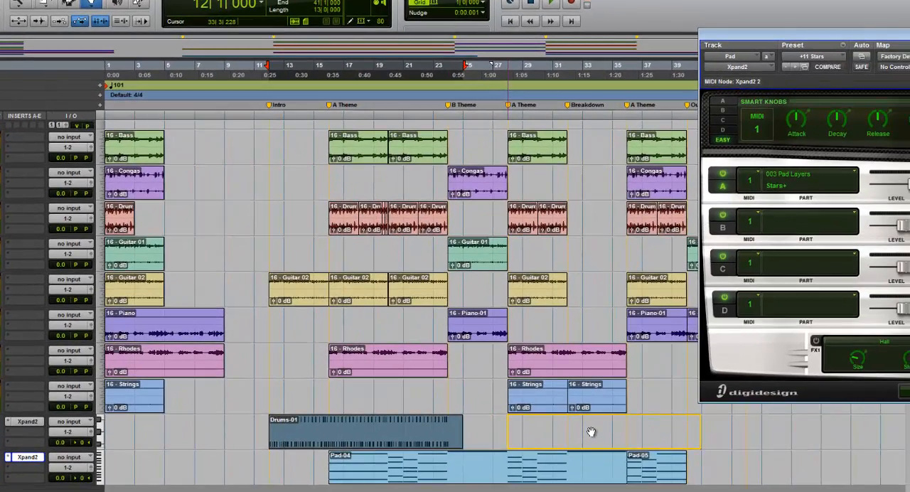
{"action": "left_click_drag", "start_coordinate": [590, 431], "coordinate": [591, 431]}
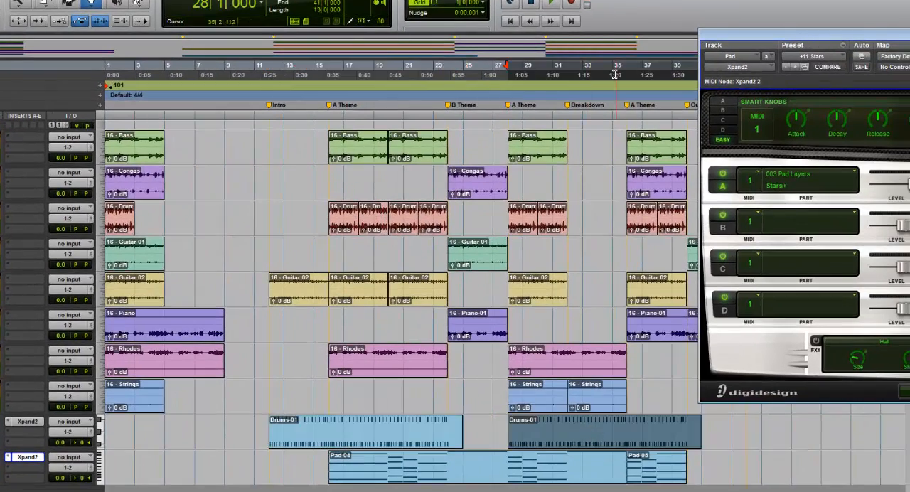
{"action": "left_click", "coordinate": [268, 114]}
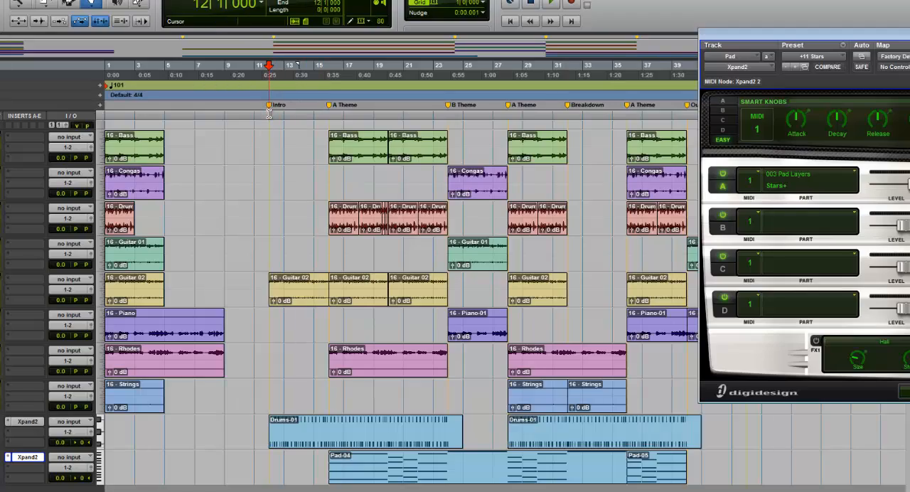
Step: Play from bar 12 and, in the mixer, set Rhodes to -2.5 dB, Drums to -3.7 dB panned 43 left, and Pad to -6.8 dB panned 47 right
{"action": "key", "text": "space"}
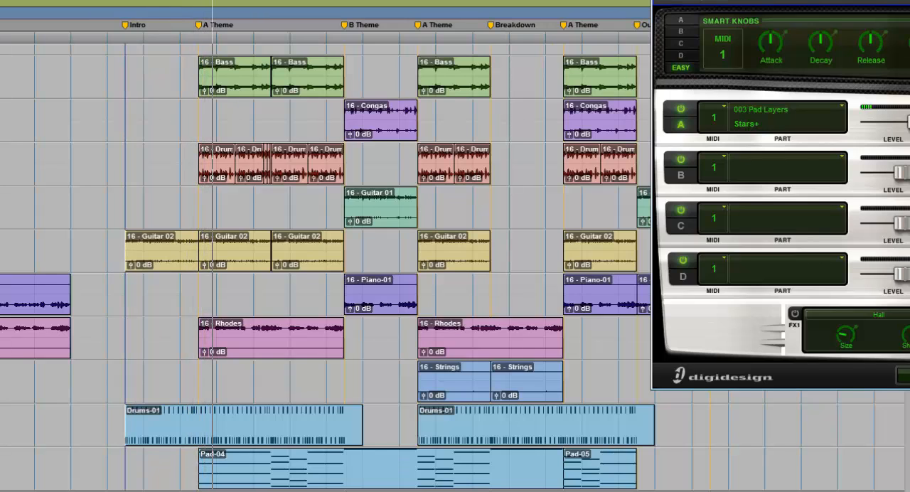
{"action": "key", "text": "ctrl+equal"}
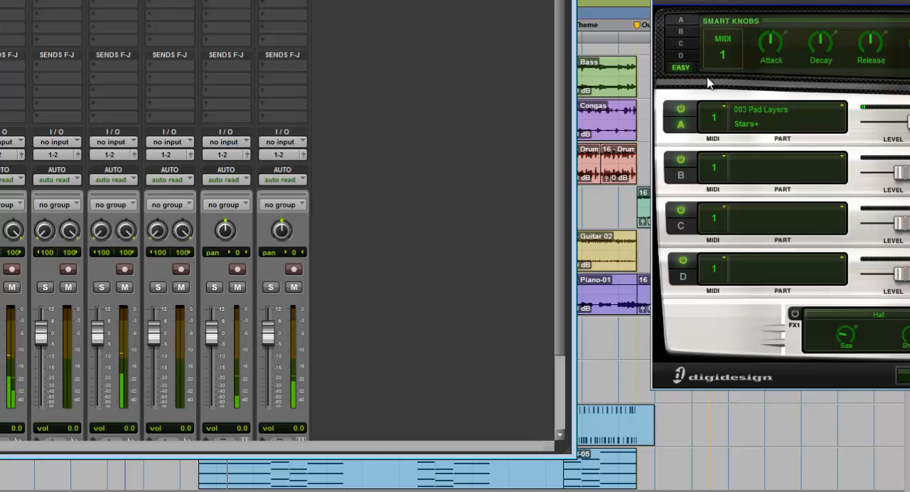
{"action": "left_click_drag", "start_coordinate": [564, 358], "coordinate": [562, 376]}
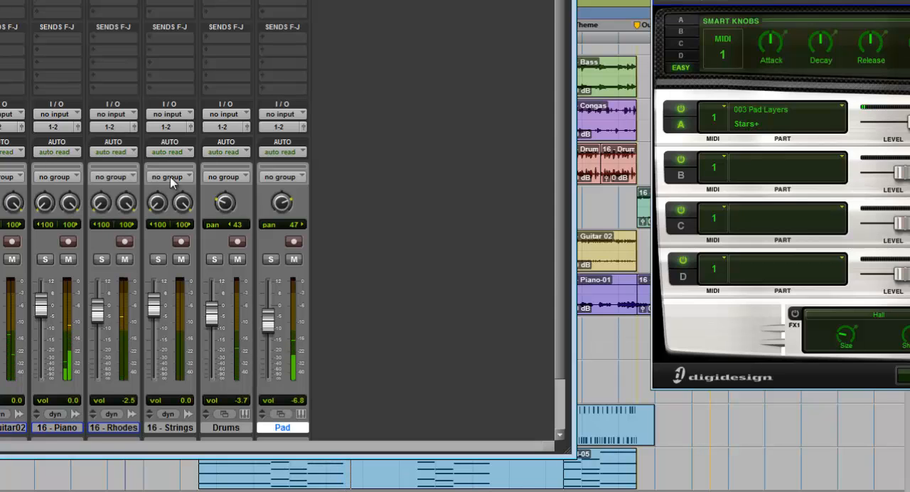
Step: Return to the Edit window and follow the playing arrangement from the B Theme into the following A Theme
{"action": "left_click", "coordinate": [580, 239]}
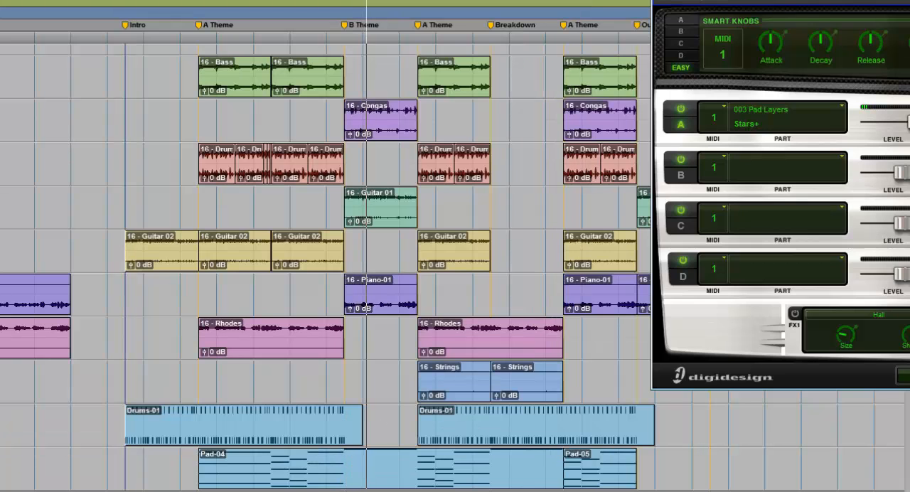
{"action": "scroll", "coordinate": [325, 270], "scroll_direction": "right", "scroll_amount": 1}
{"action": "scroll", "coordinate": [326, 270], "scroll_direction": "right", "scroll_amount": 3}
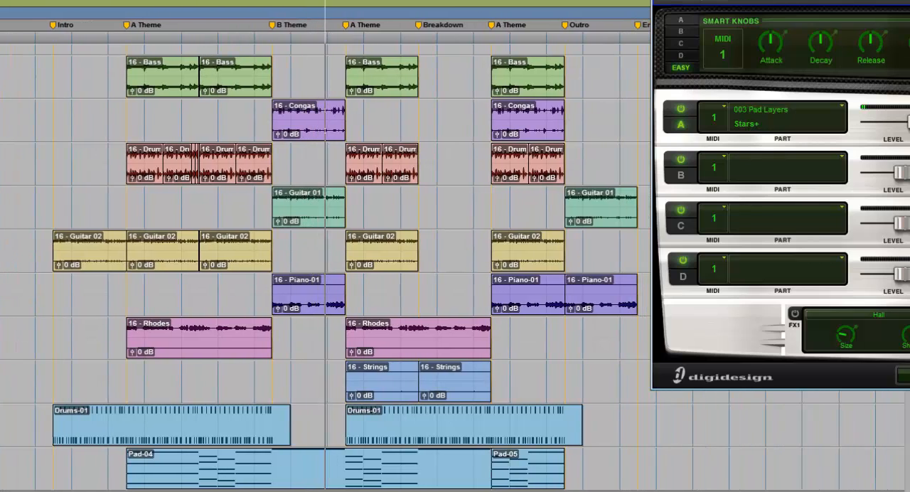
{"action": "scroll", "coordinate": [325, 270], "scroll_direction": "right", "scroll_amount": 3}
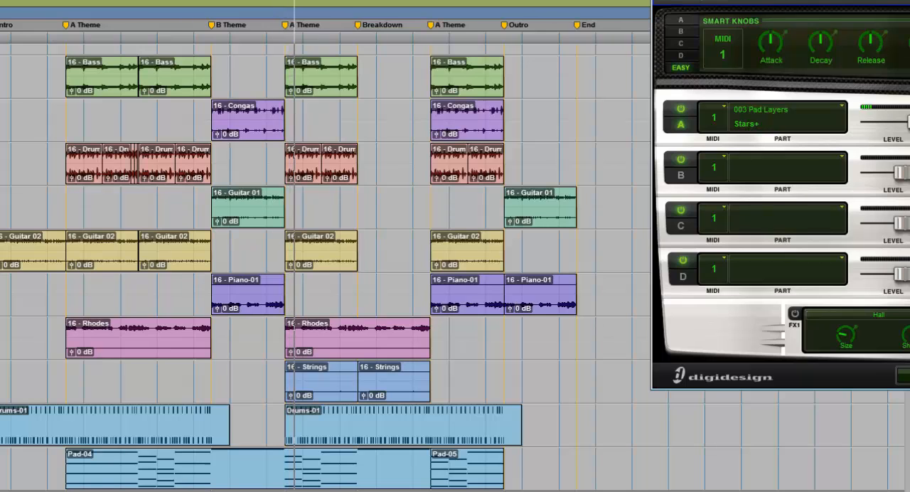
{"action": "scroll", "coordinate": [325, 270], "scroll_direction": "right", "scroll_amount": 2}
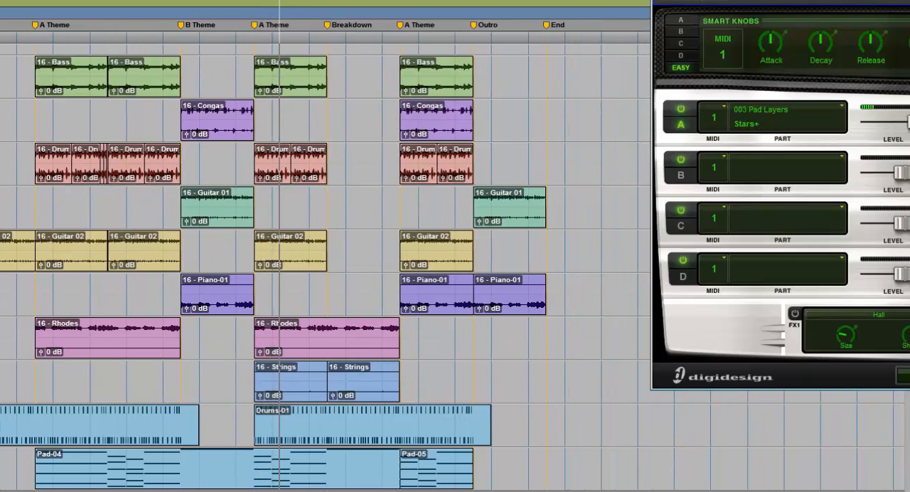